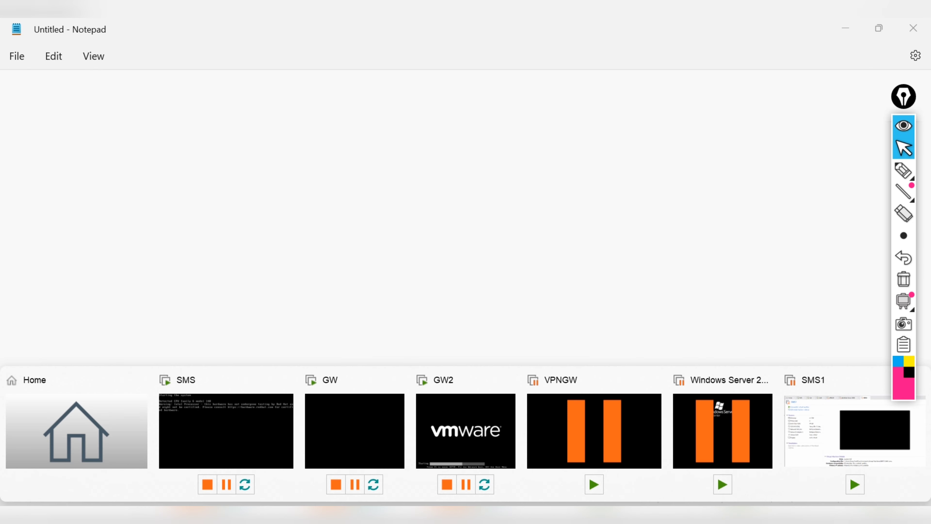
Step: Bring VMware Workstation to the front, showing its Home library of six virtual machines
click(82, 451)
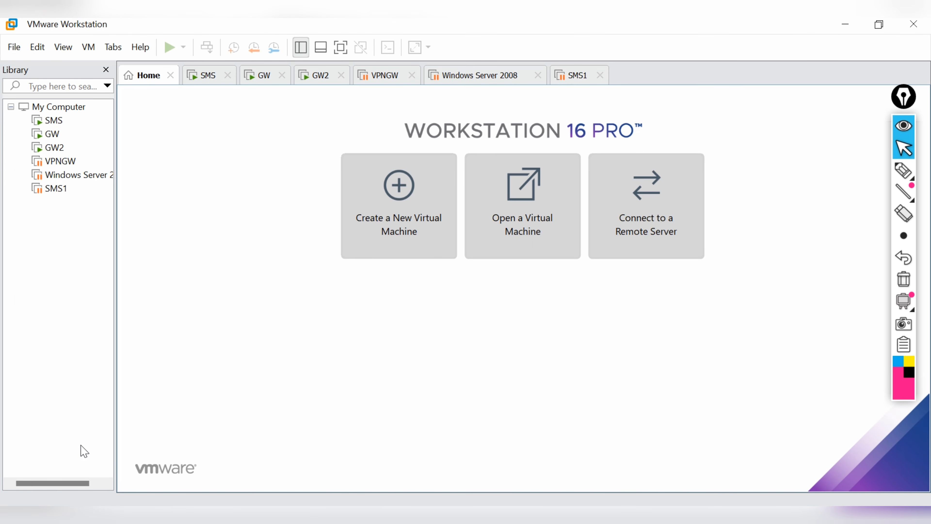
click(898, 173)
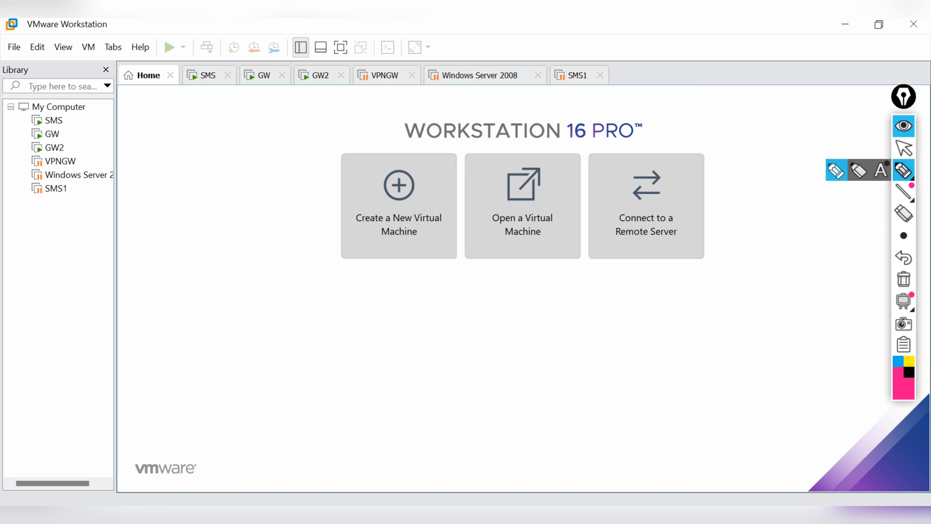
drag(72, 121, 122, 107)
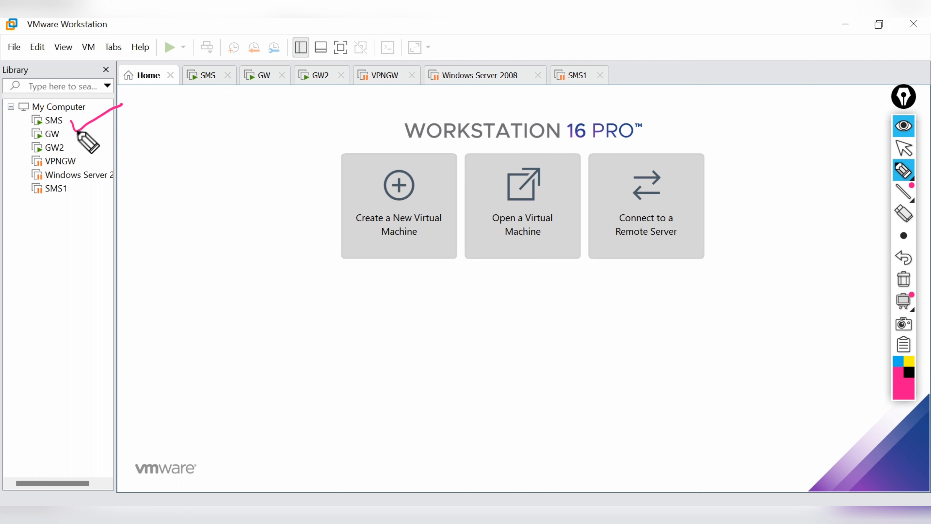
mouse_move(64, 133)
mouse_down()
mouse_move(78, 154)
mouse_move(152, 114)
mouse_move(186, 107)
mouse_move(243, 121)
mouse_move(255, 94)
mouse_move(265, 107)
mouse_move(278, 85)
mouse_up()
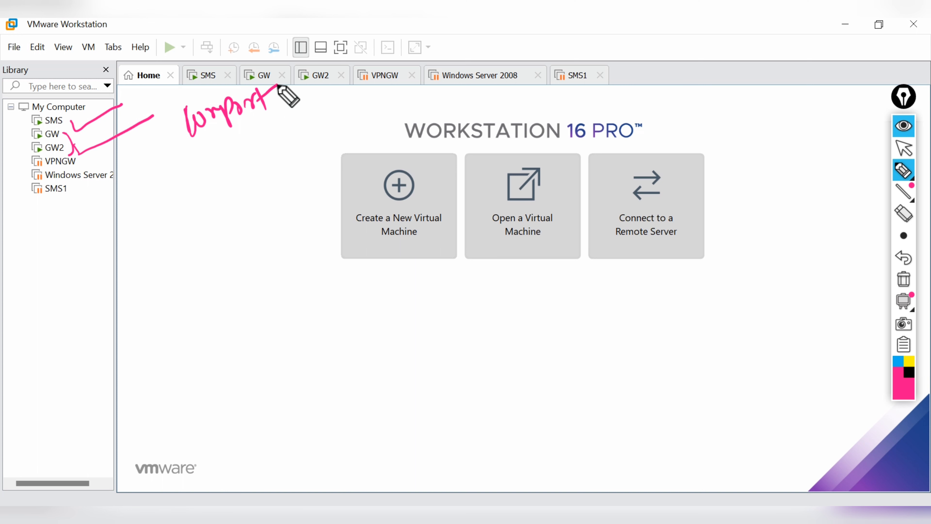
mouse_move(235, 137)
mouse_down()
mouse_move(247, 148)
mouse_move(279, 123)
mouse_move(307, 135)
mouse_move(298, 119)
mouse_up()
click(904, 280)
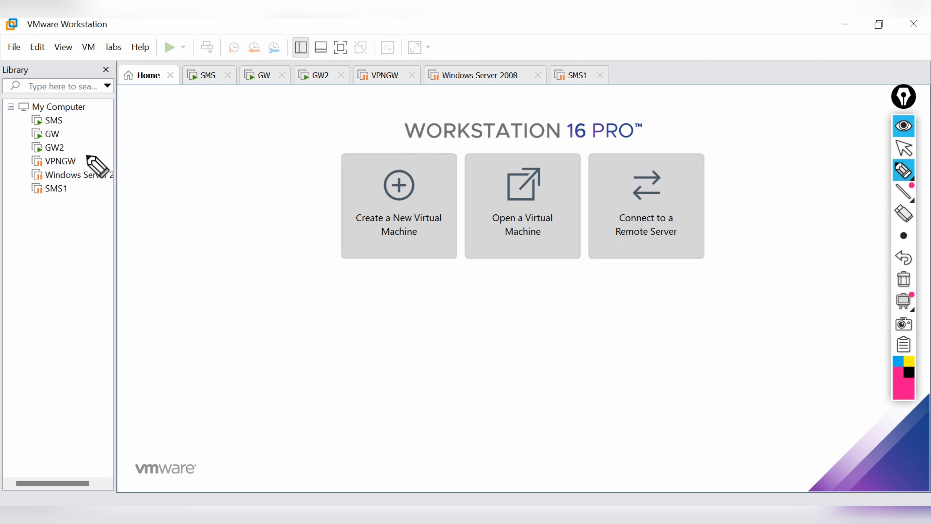
mouse_move(85, 159)
mouse_down()
mouse_move(117, 145)
mouse_move(134, 178)
mouse_move(59, 204)
mouse_up()
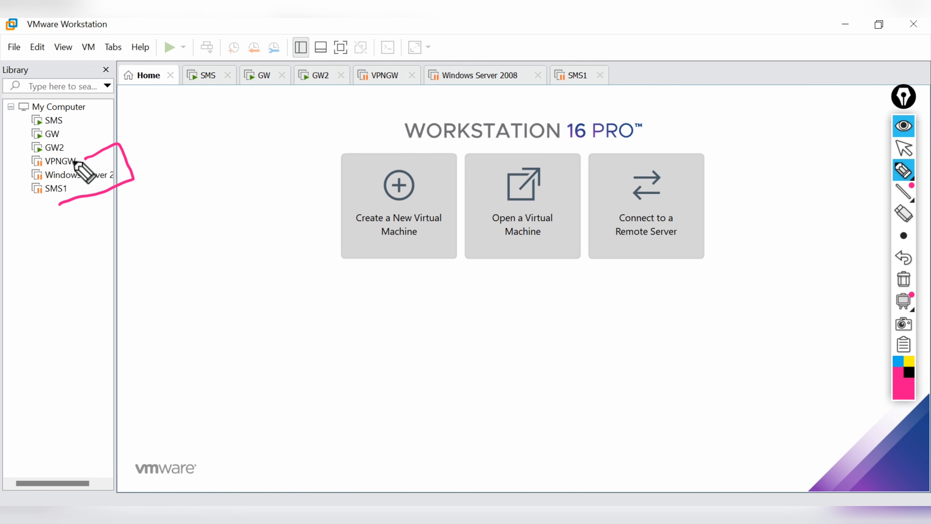
drag(126, 148, 155, 132)
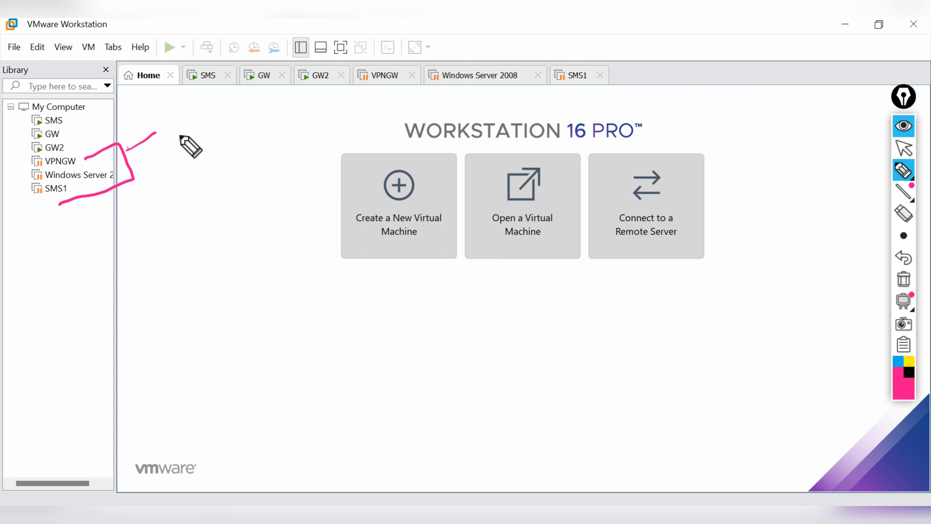
drag(89, 193, 190, 167)
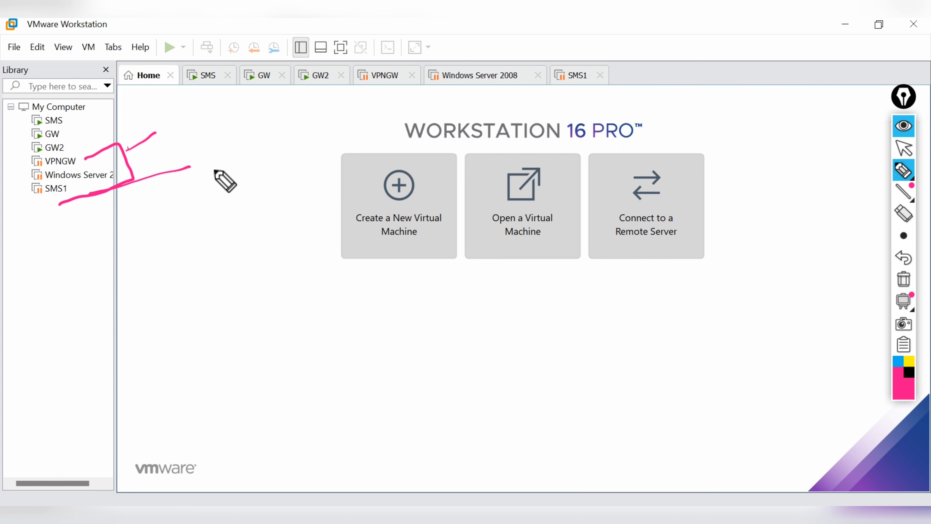
mouse_move(212, 150)
mouse_down()
mouse_move(216, 177)
mouse_move(243, 153)
mouse_move(291, 147)
mouse_move(310, 129)
mouse_move(349, 134)
mouse_move(383, 110)
mouse_up()
drag(244, 209, 253, 236)
mouse_move(252, 188)
mouse_down()
mouse_move(265, 219)
mouse_move(296, 184)
mouse_up()
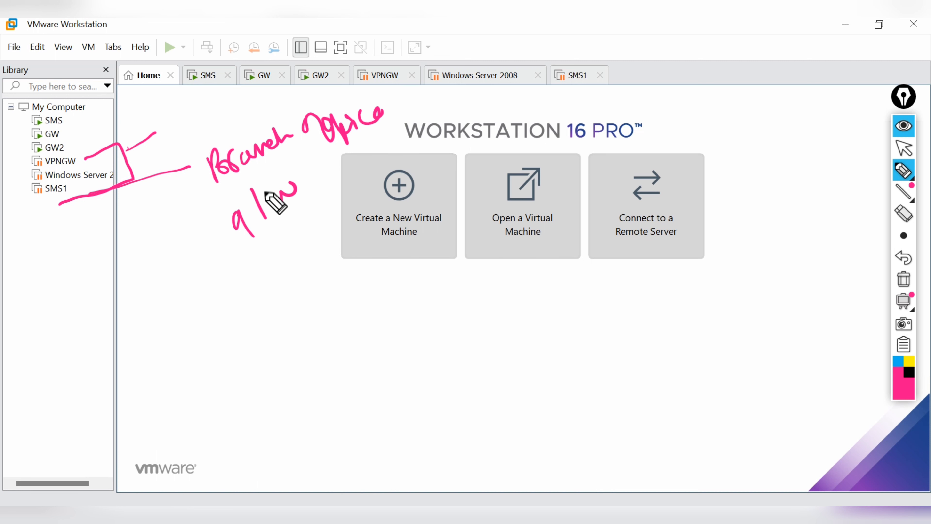
click(904, 280)
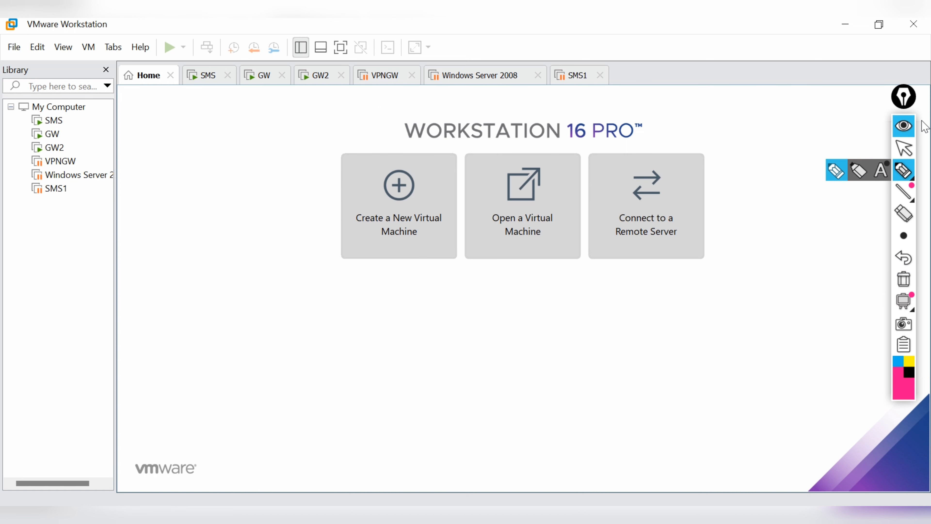
click(901, 143)
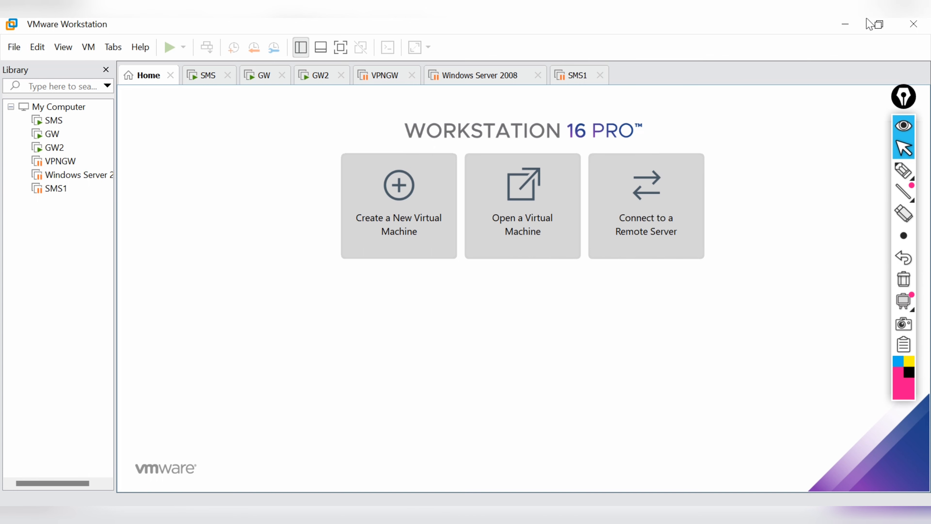
Step: Clear the desktop and log in to SmartConsole R80.30 on server 192.168.1.100 with the admin password
click(843, 23)
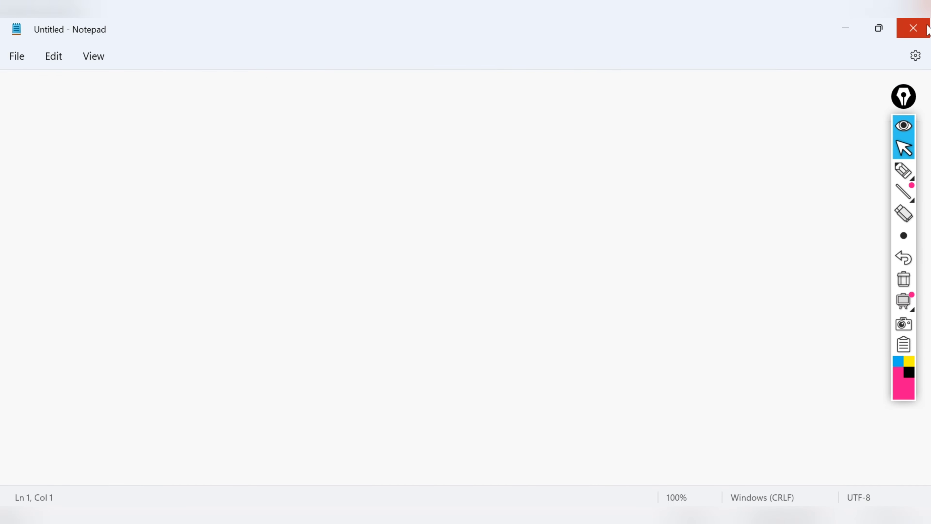
click(842, 28)
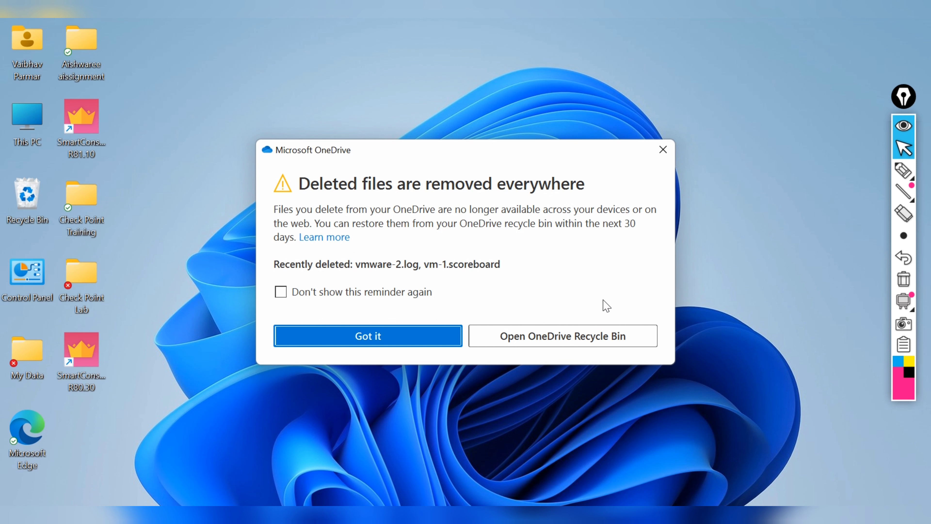
click(663, 150)
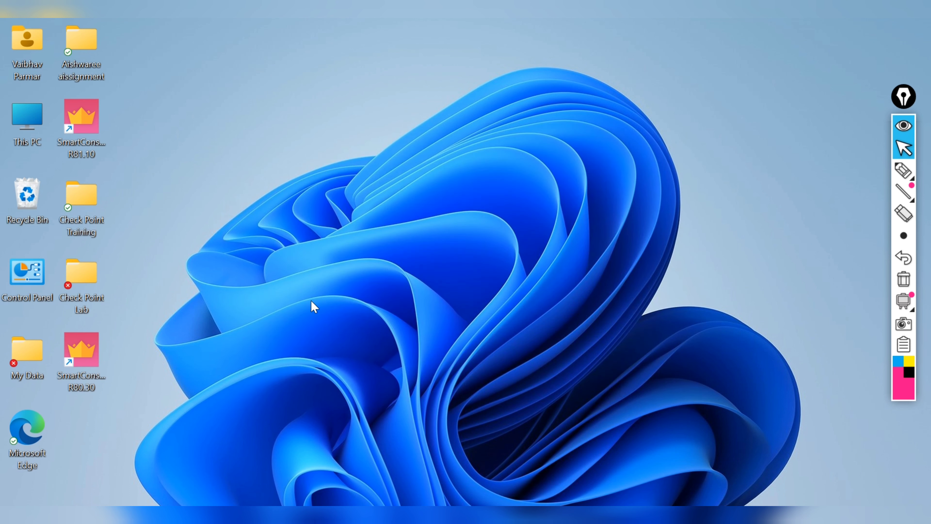
click(85, 368)
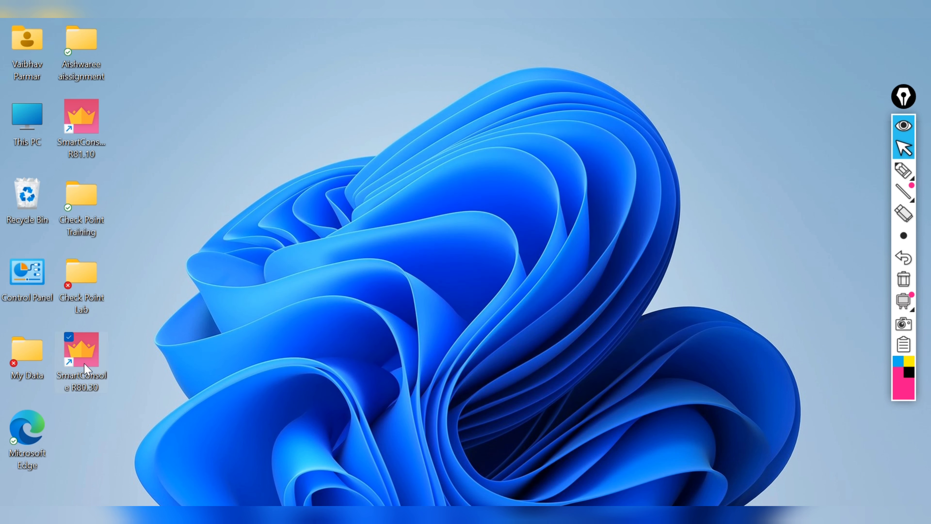
double_click(85, 368)
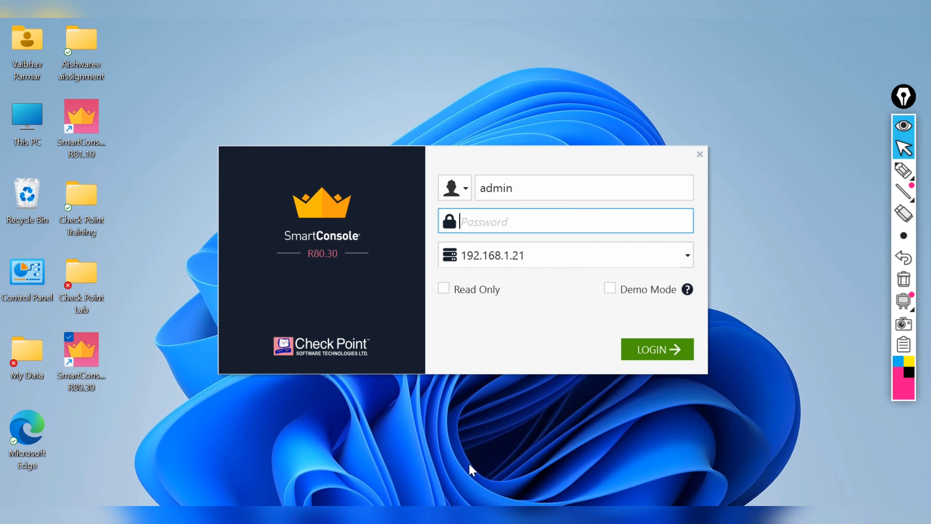
text(admin123)
click(690, 262)
click(580, 310)
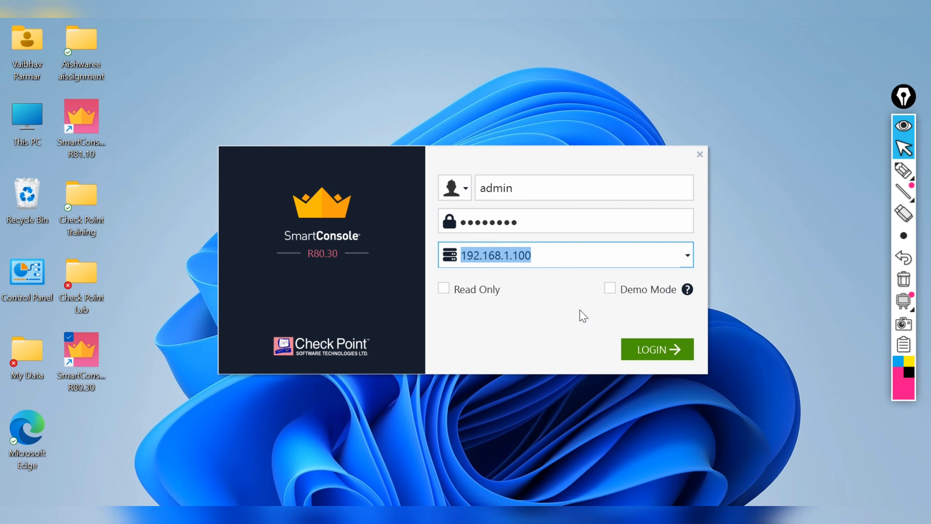
click(660, 349)
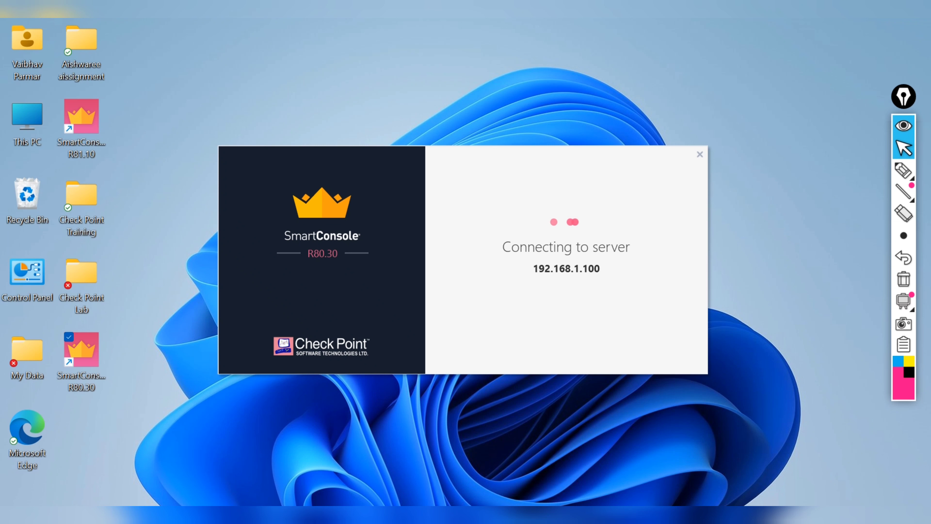
Step: Handwrite a step list on screen (verify config, VPN Domains), then clear the notes
click(904, 170)
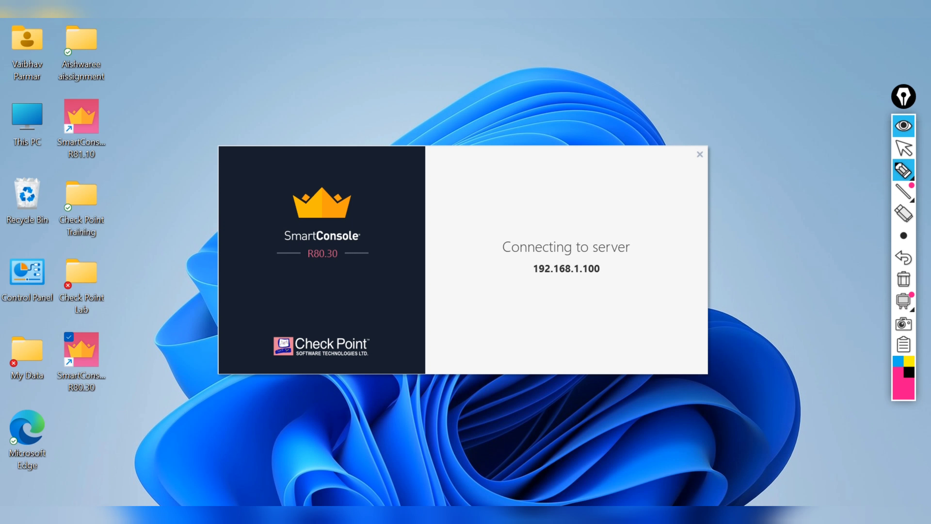
drag(475, 50, 489, 88)
mouse_move(536, 55)
mouse_down()
mouse_move(616, 68)
mouse_move(624, 58)
mouse_move(647, 66)
mouse_move(642, 86)
mouse_move(719, 53)
mouse_move(737, 66)
mouse_move(775, 56)
mouse_up()
mouse_move(478, 125)
mouse_down()
mouse_move(511, 129)
mouse_move(526, 146)
mouse_up()
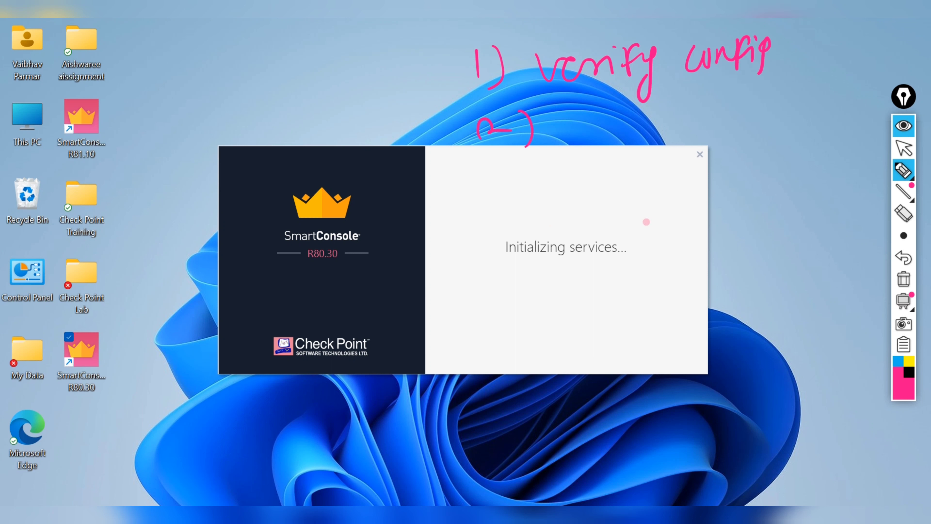
drag(572, 117, 592, 109)
mouse_move(606, 140)
mouse_down()
mouse_move(610, 120)
mouse_move(655, 129)
mouse_move(656, 97)
mouse_up()
mouse_move(690, 92)
mouse_down()
mouse_move(692, 120)
mouse_move(707, 100)
mouse_move(748, 104)
mouse_move(794, 74)
mouse_move(784, 95)
mouse_up()
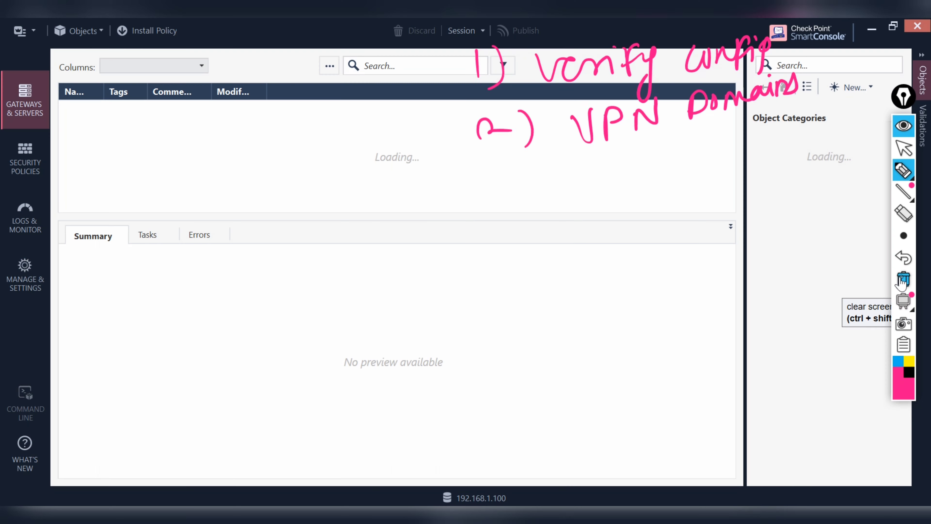
click(908, 293)
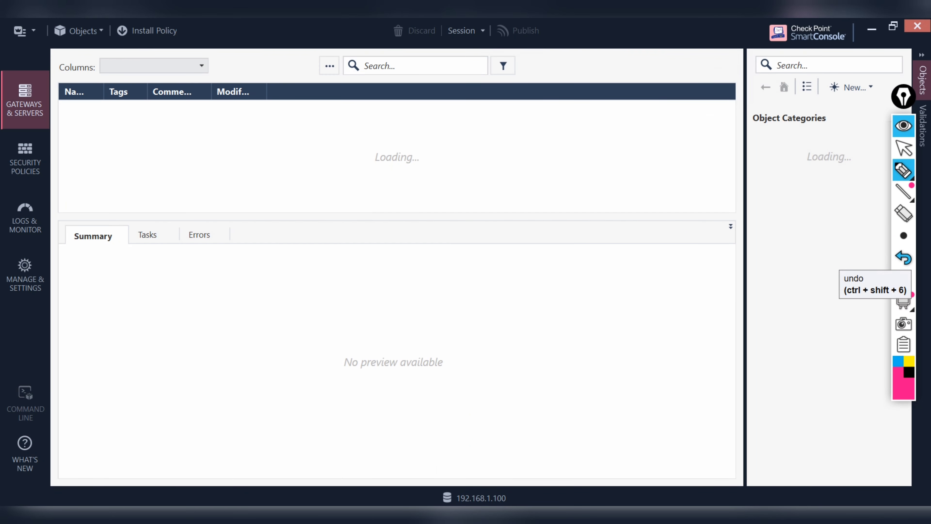
Step: Dismiss the /var/log free-space warning and open Cluster1's properties from Gateways & Servers
drag(908, 106, 916, 103)
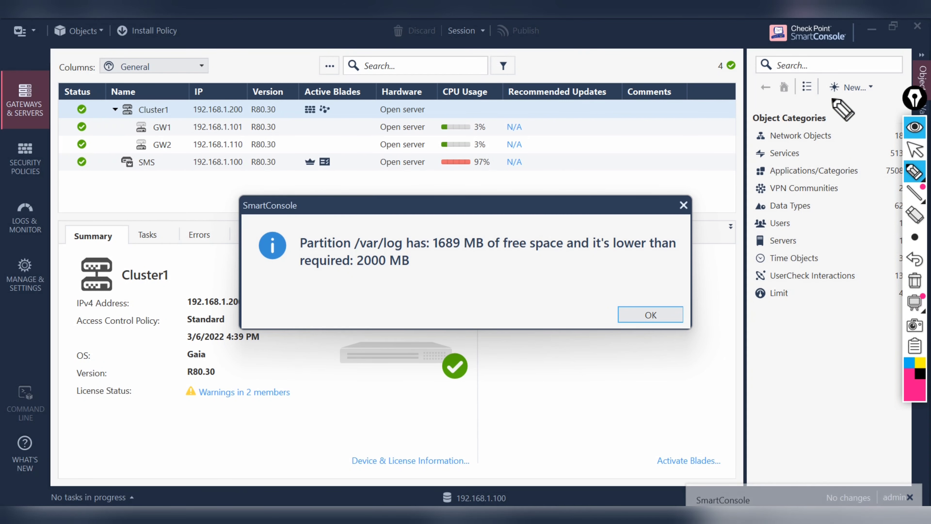
click(915, 150)
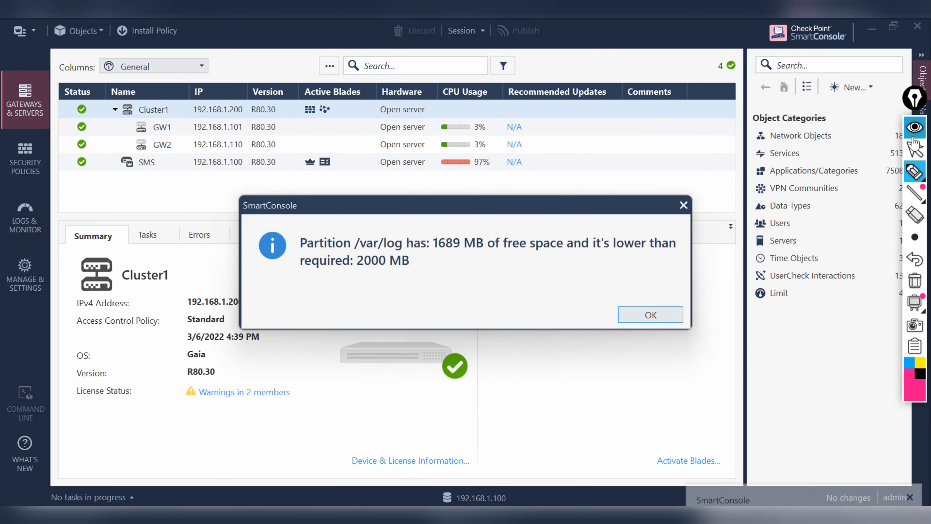
click(649, 316)
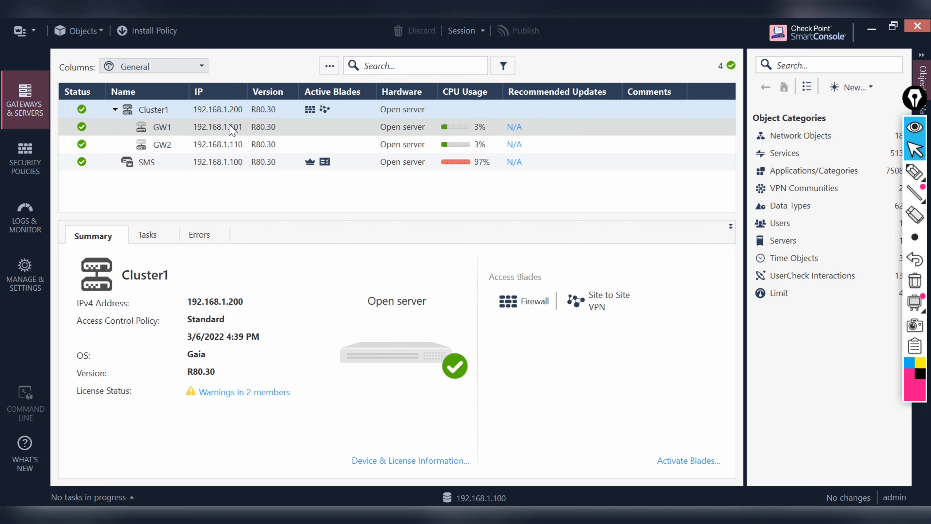
click(160, 111)
double_click(160, 111)
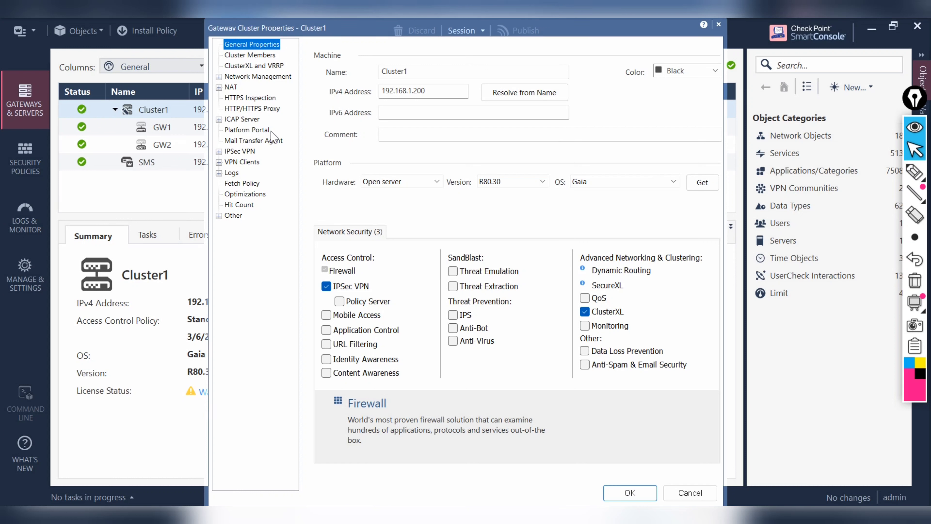
Step: Check Cluster1's IPsec VPN page lists no communities, then close its properties unchanged
click(240, 152)
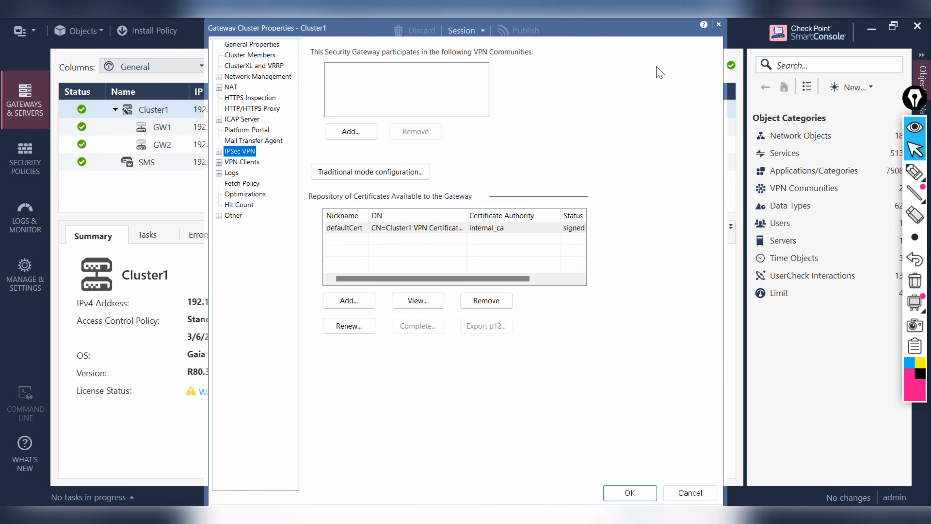
click(719, 24)
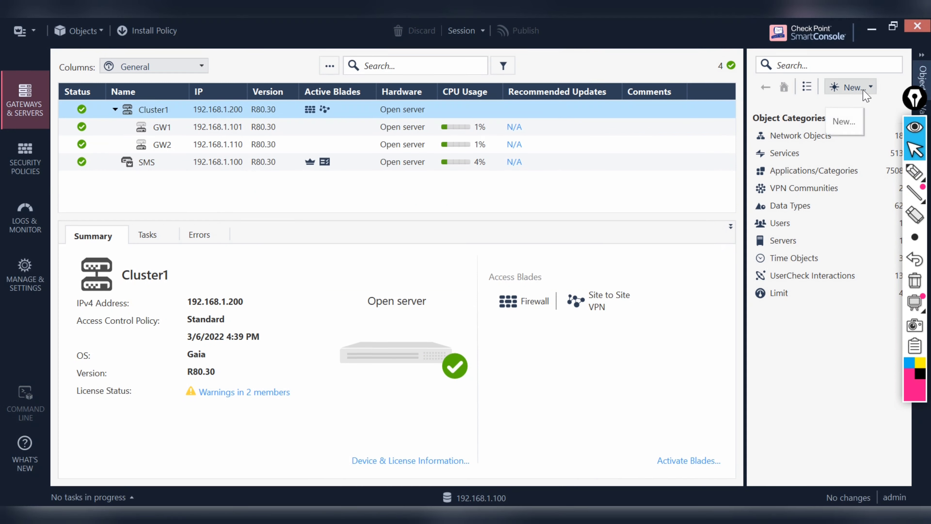
Step: Dismiss the New > More > VPN Community menus and drag the splitter down to enlarge the gateways list
click(873, 90)
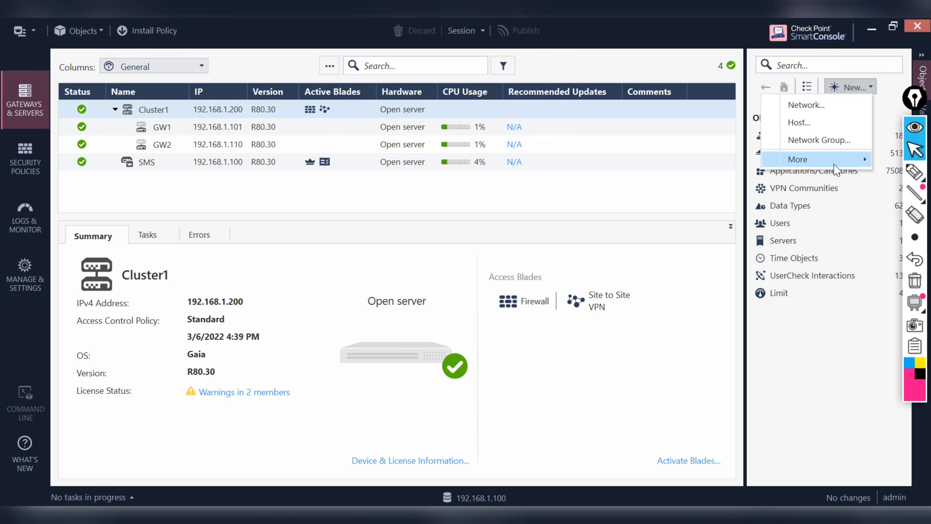
mouse_move(836, 161)
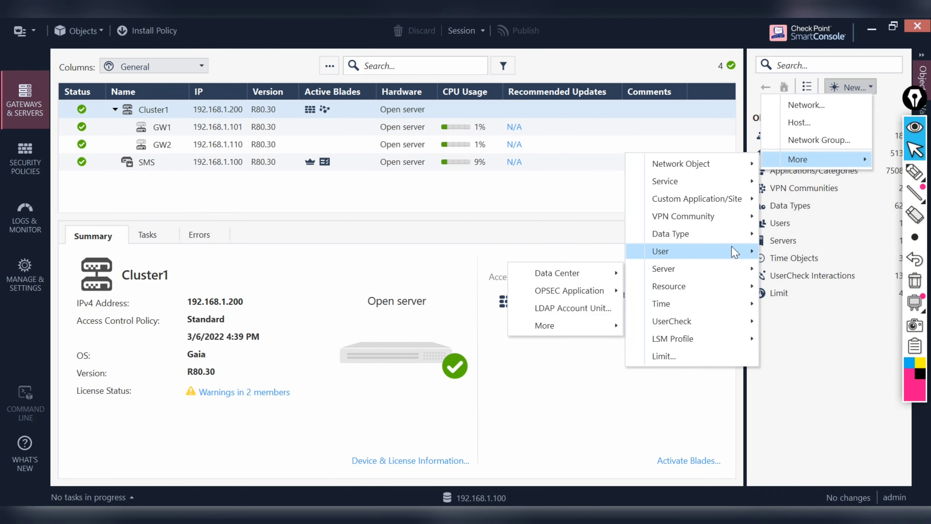
mouse_move(750, 217)
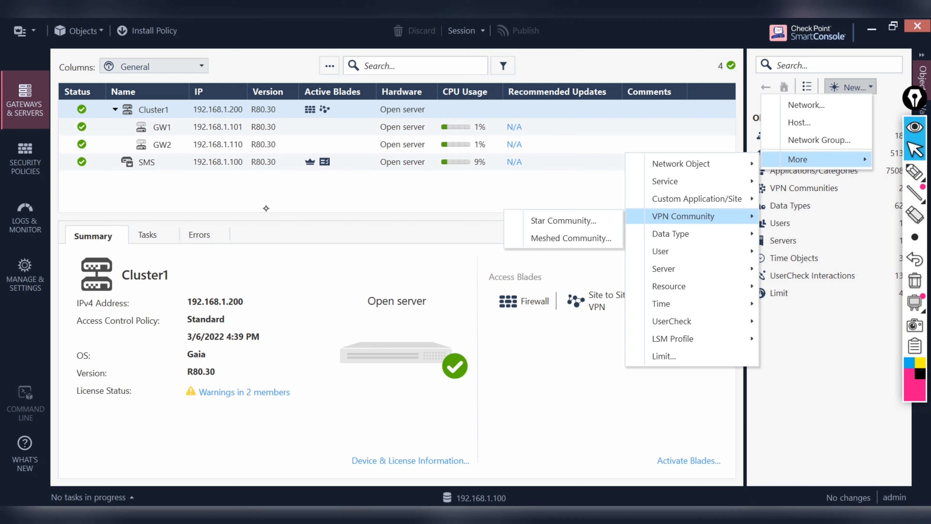
drag(253, 216, 253, 256)
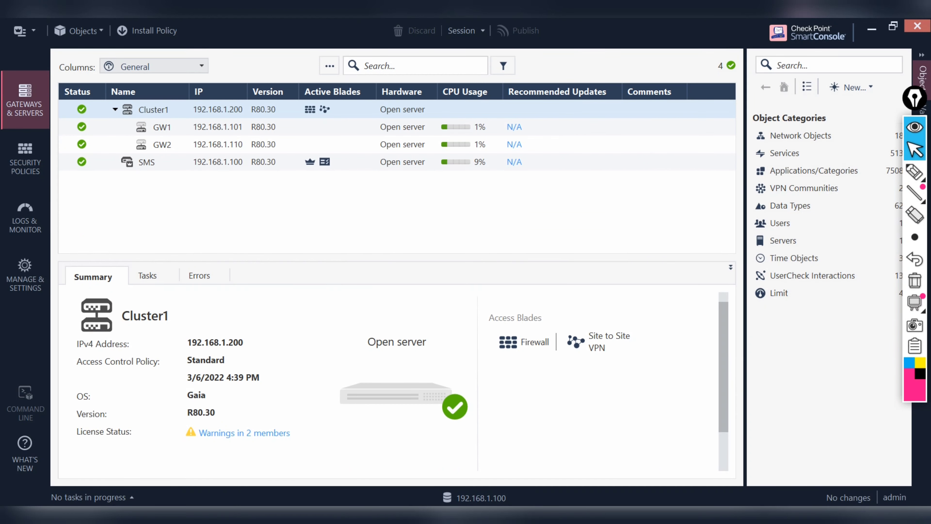
Step: Draw a labelled central gateway box linked to a site box and a right-hand box
click(915, 172)
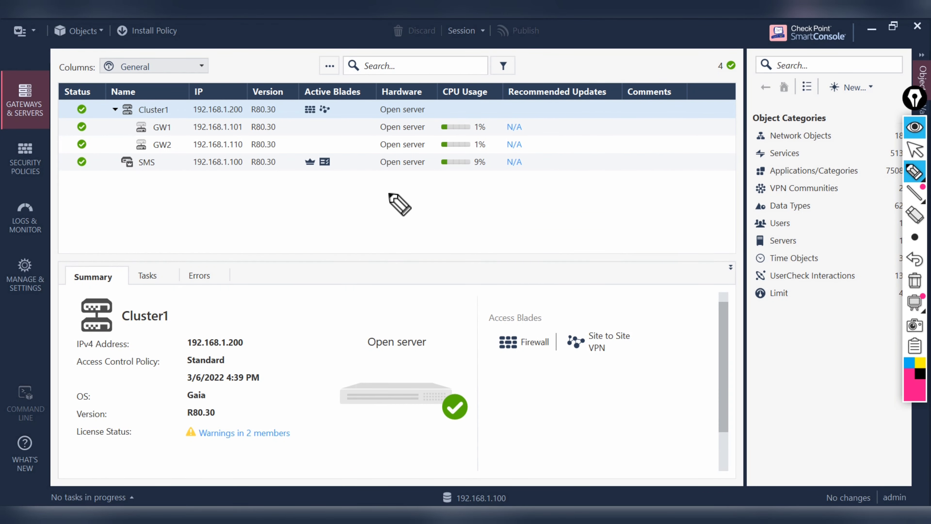
mouse_move(409, 272)
mouse_down()
mouse_move(400, 214)
mouse_move(477, 192)
mouse_move(458, 261)
mouse_move(397, 275)
mouse_up()
mouse_move(417, 226)
mouse_down()
mouse_move(462, 216)
mouse_move(468, 225)
mouse_up()
mouse_move(442, 267)
mouse_down()
mouse_move(442, 374)
mouse_move(566, 330)
mouse_move(482, 403)
mouse_move(466, 406)
mouse_up()
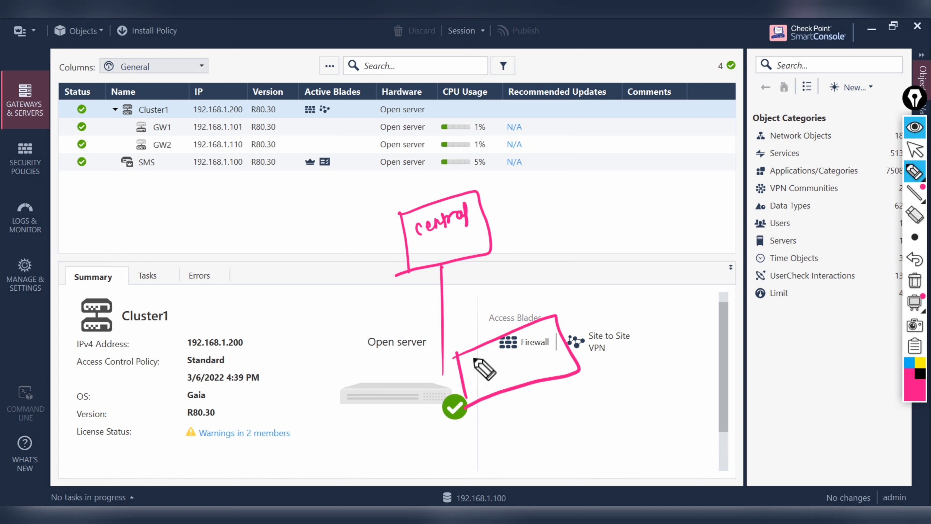
mouse_move(473, 359)
mouse_down()
mouse_move(477, 378)
mouse_move(532, 339)
mouse_move(565, 339)
mouse_move(550, 332)
mouse_up()
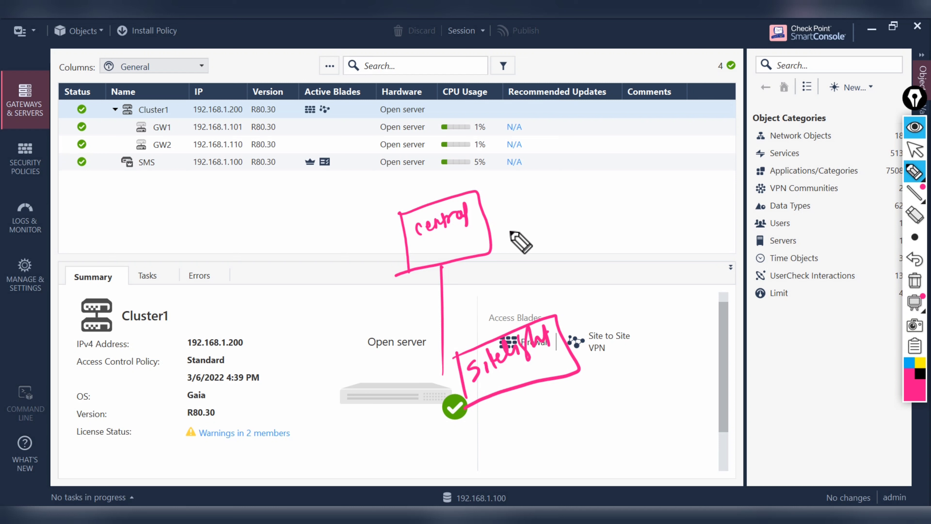
drag(491, 230, 581, 252)
mouse_move(563, 196)
mouse_down()
mouse_move(623, 182)
mouse_move(678, 219)
mouse_move(558, 254)
mouse_up()
mouse_move(605, 208)
mouse_down()
mouse_move(608, 233)
mouse_move(636, 202)
mouse_up()
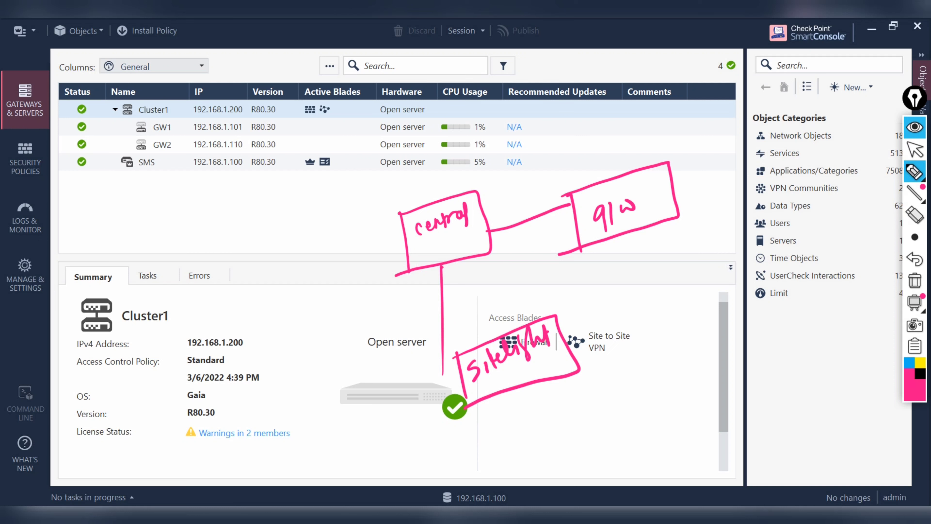
Step: Add a cloud, mark Cluster1, draw arrowheads and connecting lines, and strike through boxes
mouse_move(213, 258)
mouse_down()
mouse_move(264, 258)
mouse_move(300, 206)
mouse_move(204, 240)
mouse_up()
mouse_move(71, 335)
mouse_down()
mouse_move(120, 234)
mouse_move(87, 350)
mouse_move(99, 304)
mouse_move(106, 310)
mouse_move(144, 285)
mouse_up()
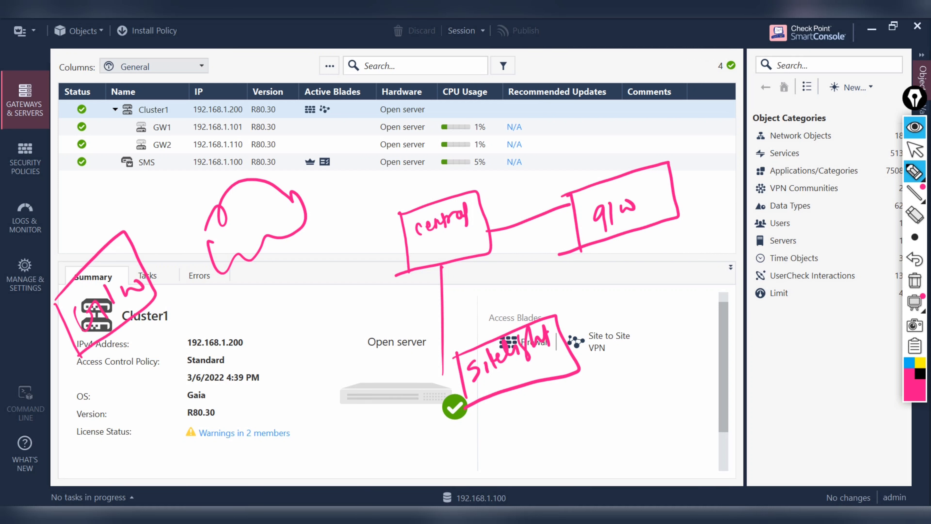
mouse_move(434, 316)
mouse_down()
mouse_move(442, 285)
mouse_move(468, 292)
mouse_up()
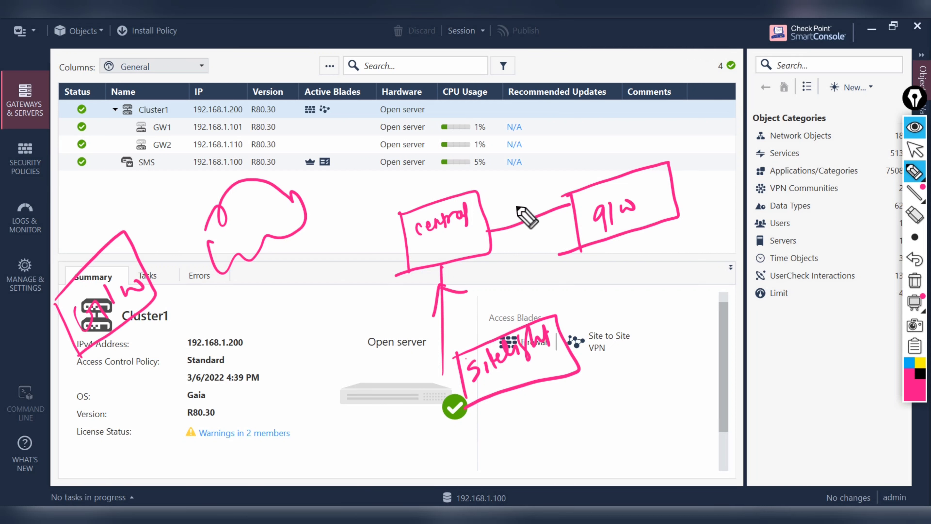
drag(532, 212, 525, 224)
mouse_move(403, 233)
mouse_down()
mouse_move(238, 226)
mouse_move(154, 278)
mouse_up()
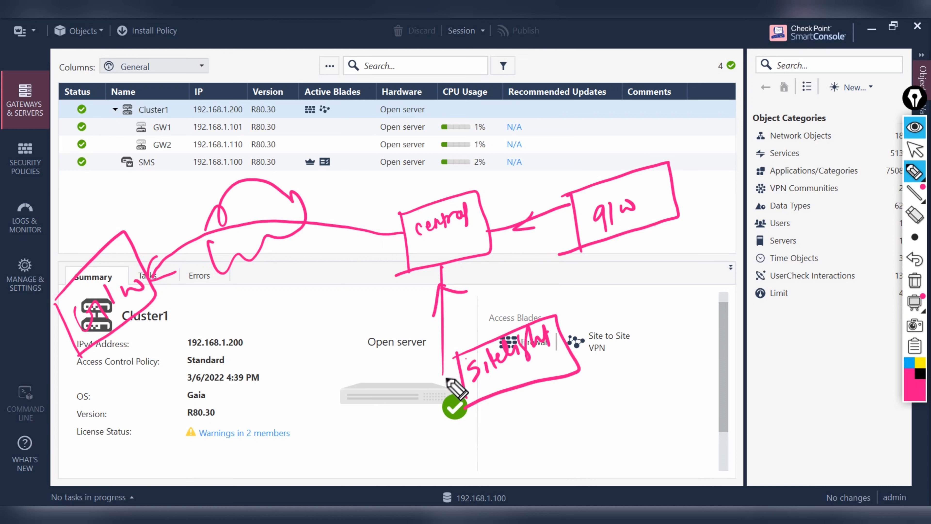
drag(444, 376, 460, 374)
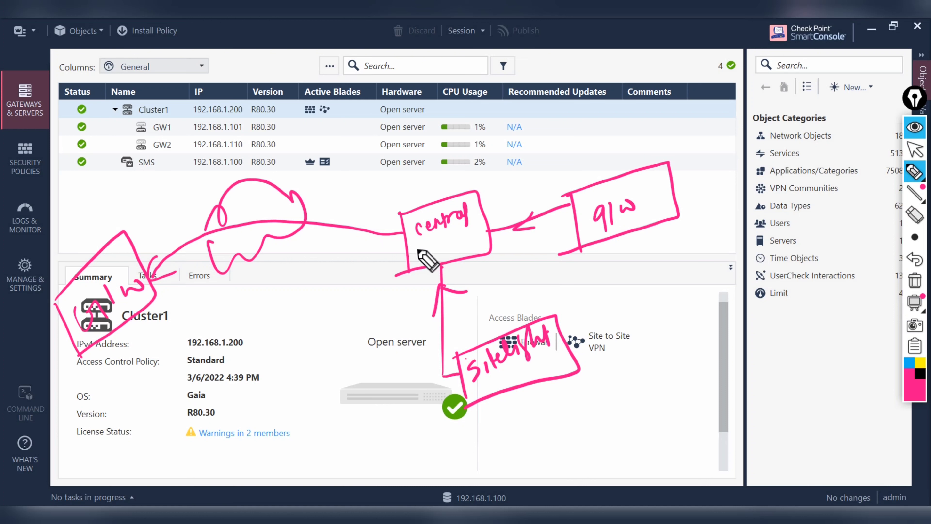
drag(409, 253, 485, 225)
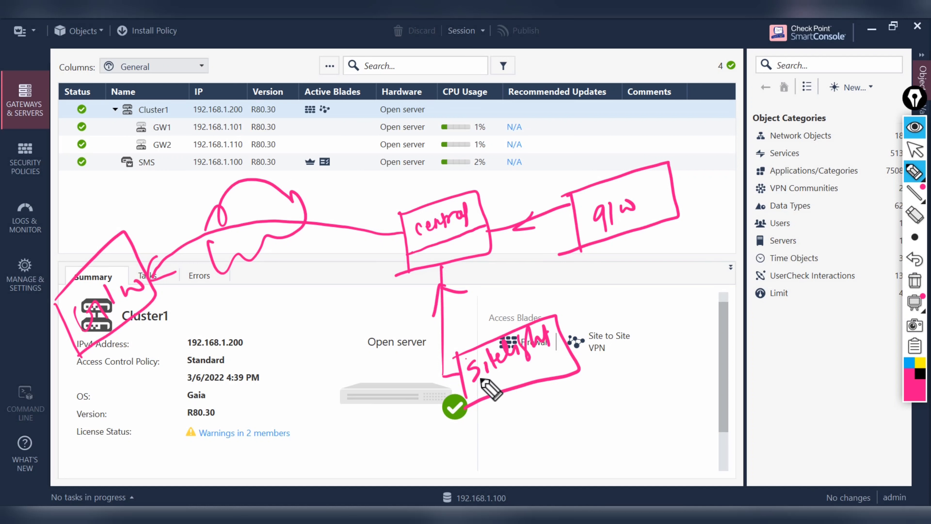
drag(491, 382, 624, 324)
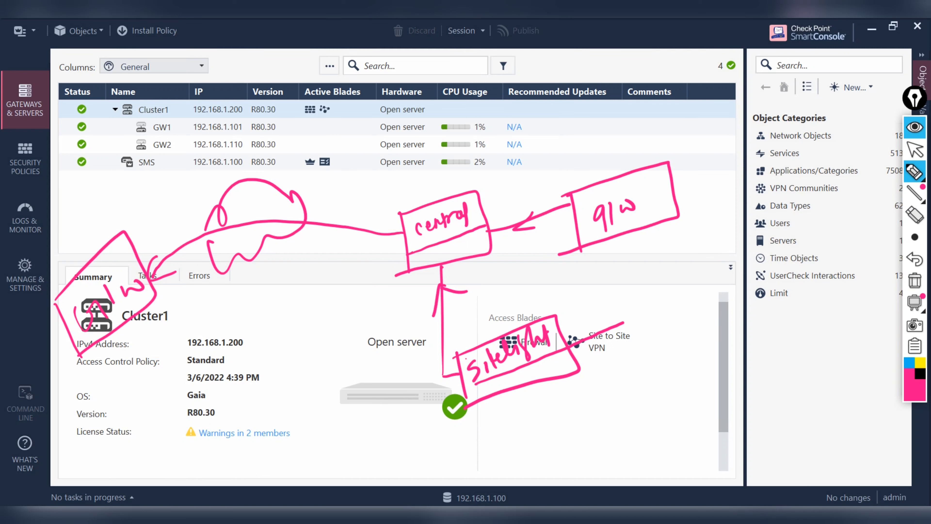
Step: Erase the sketch and start a new Star Community via New > More > VPN Community
click(912, 283)
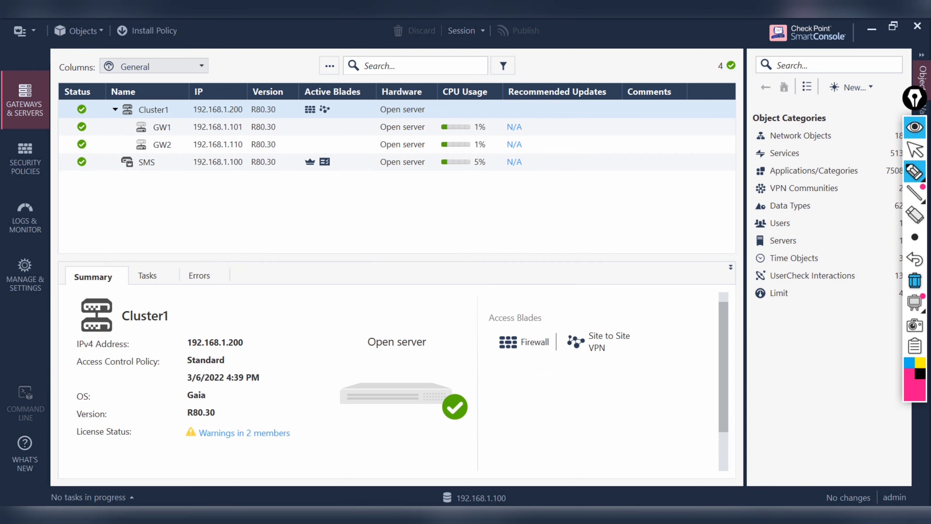
click(915, 150)
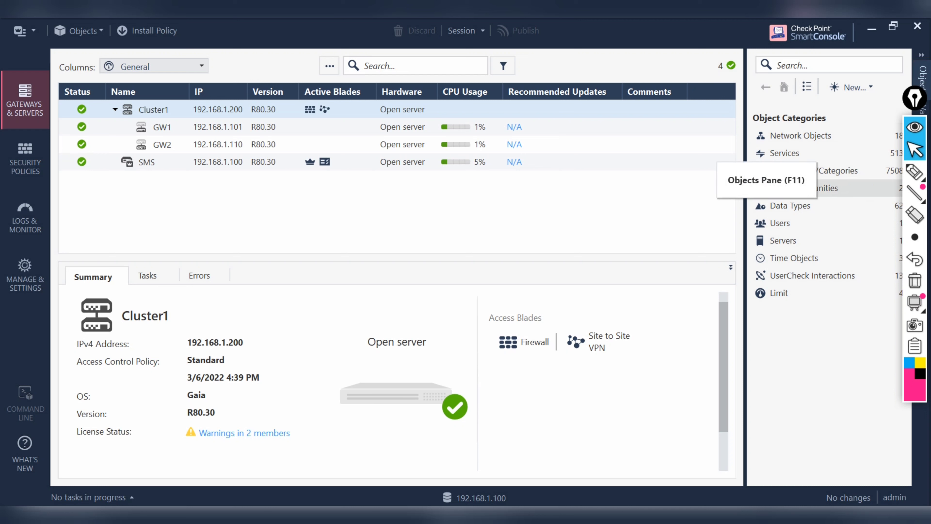
click(850, 87)
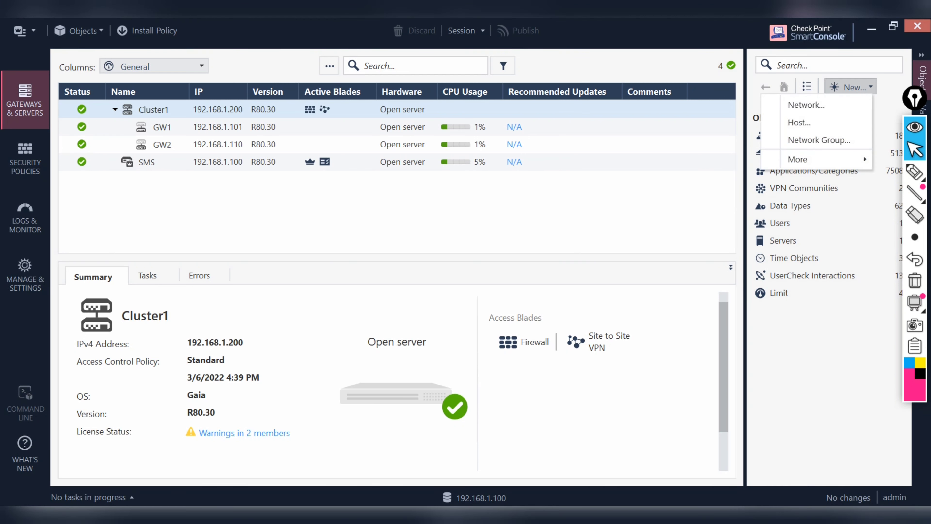
mouse_move(803, 158)
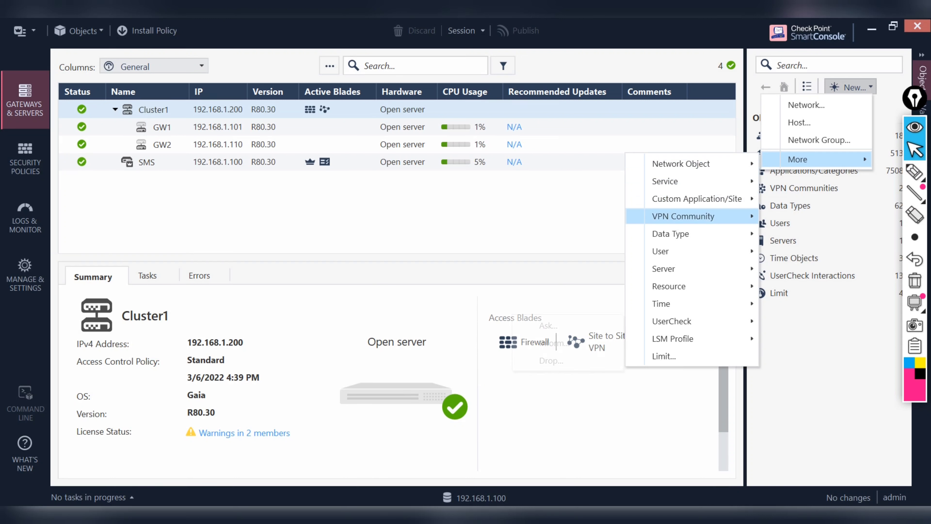
mouse_move(683, 216)
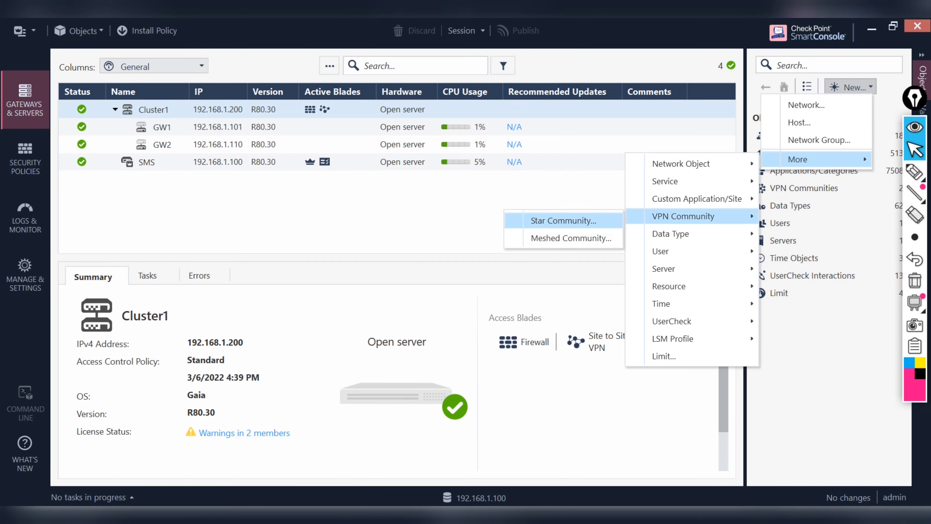
click(564, 221)
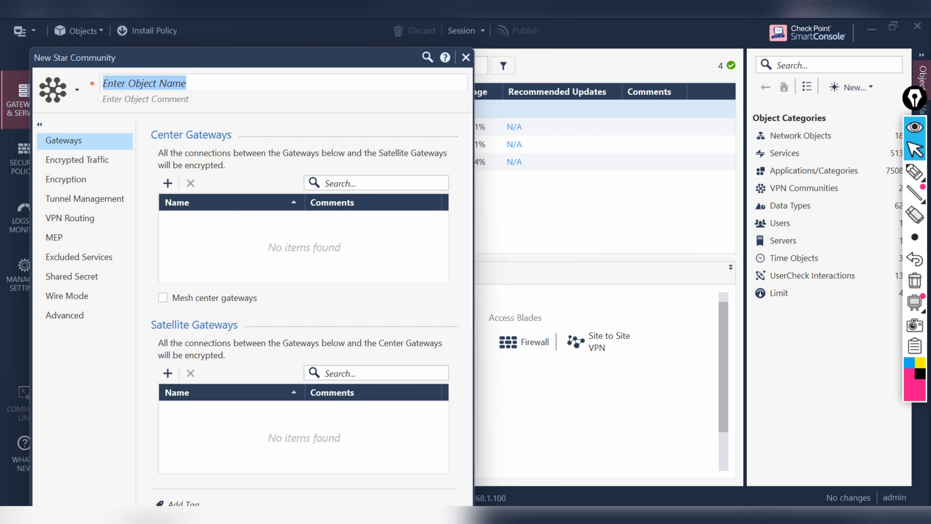
Step: Name the community VPN_Corporate and add Cluster1 under Center Gateways
text(VPN)
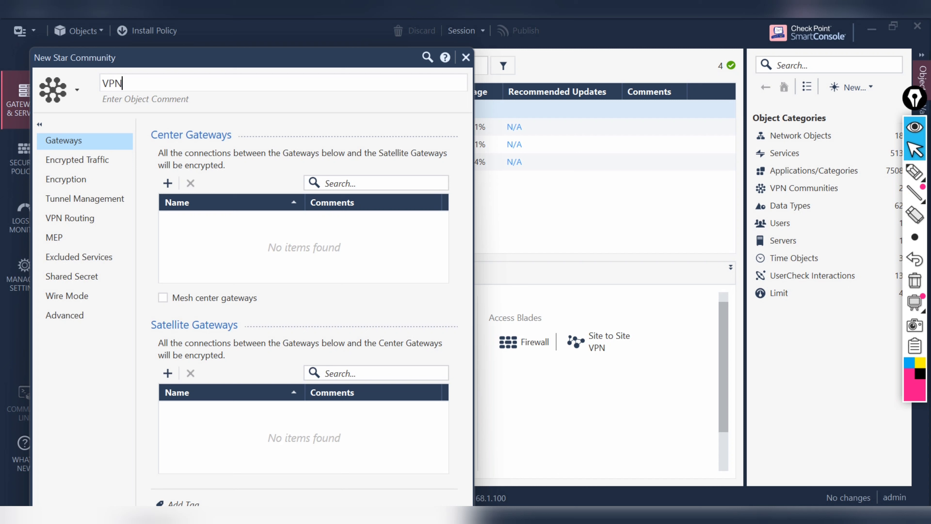
text(_Corporate)
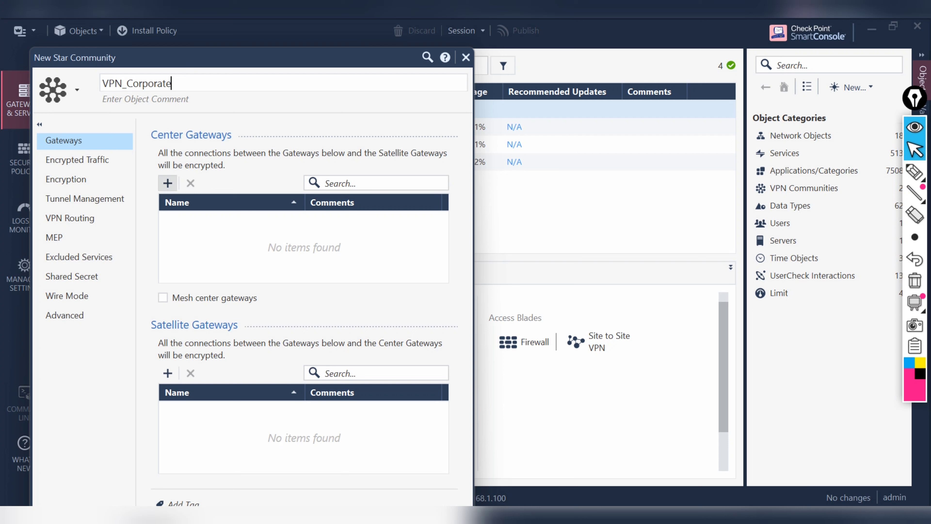
click(167, 182)
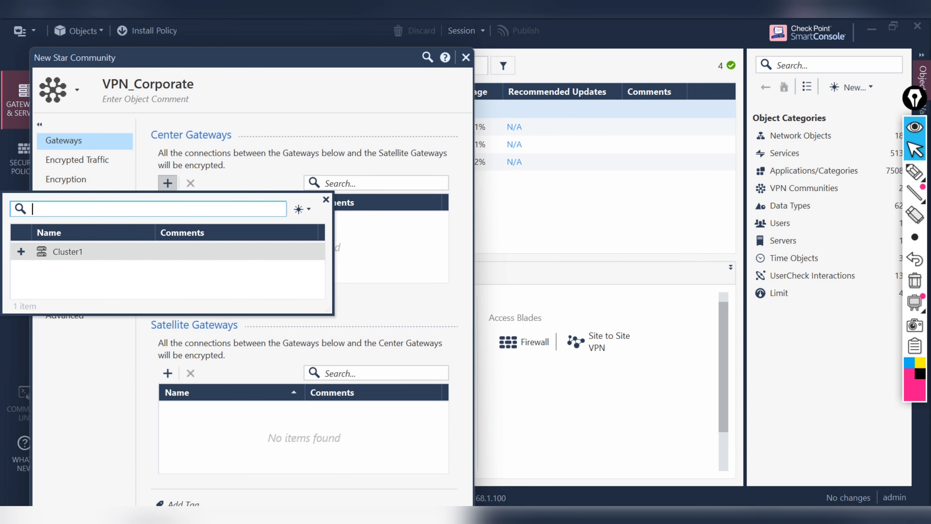
click(19, 252)
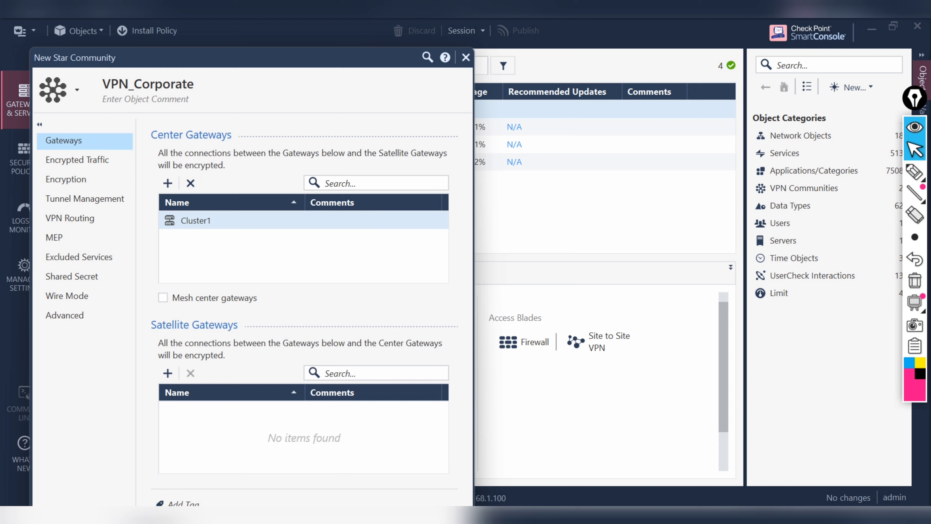
click(168, 373)
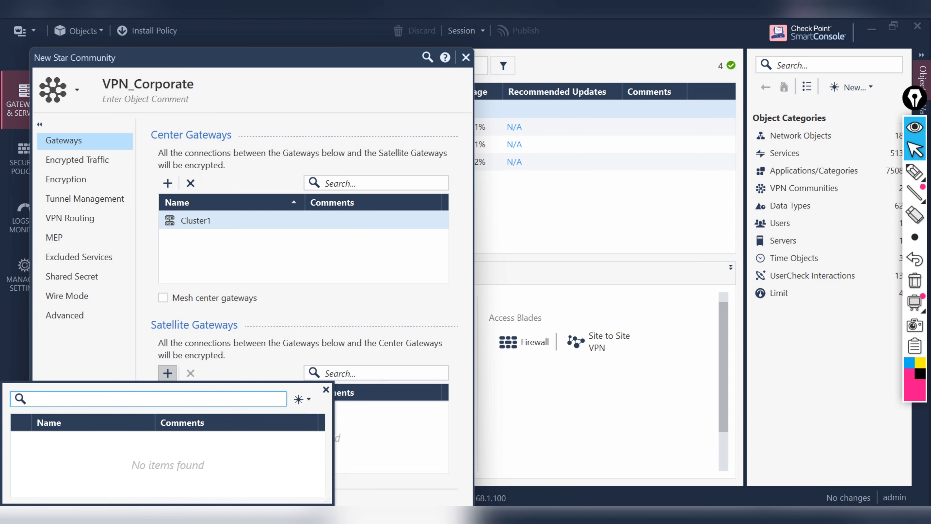
Step: Create interoperable device Branch Office_GW with IPv4 address 192.168.1.250 as a satellite
click(301, 399)
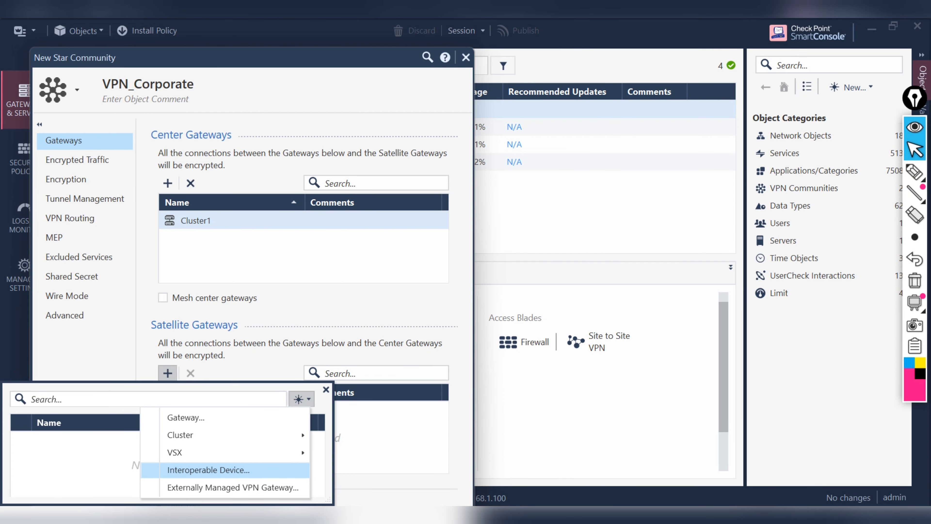
key(Return)
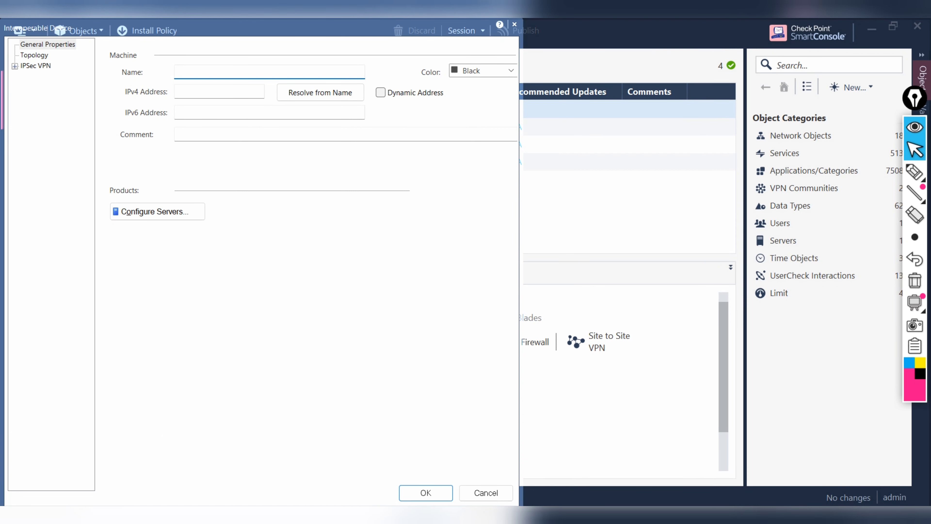
text(Branch Office_GW)
click(178, 91)
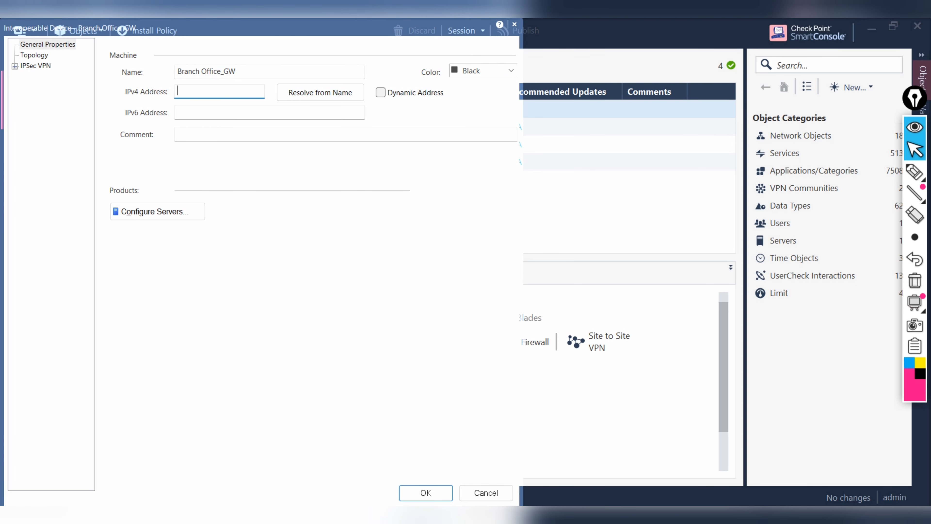
text(192.168.1.250)
Step: Accept the underscore-naming warning and set the device's VPN Domain to Manually defined on Topology
click(34, 55)
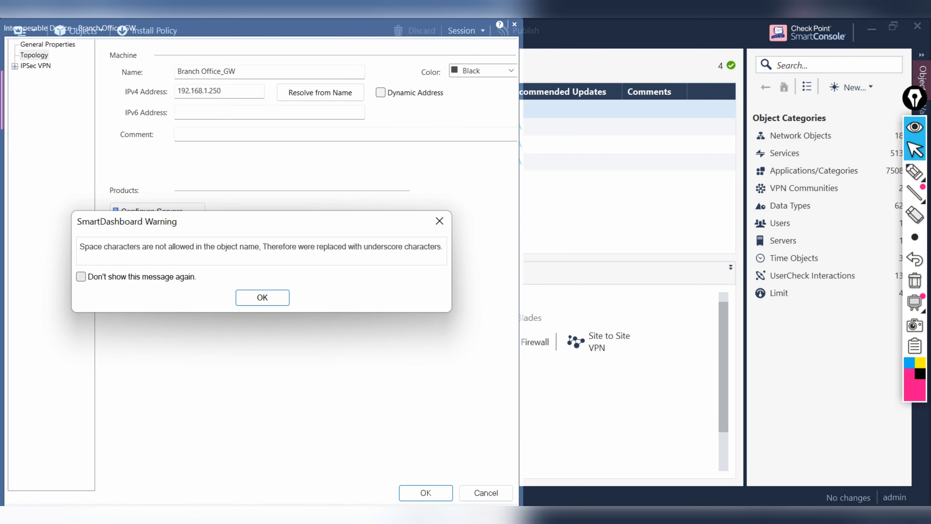
key(Return)
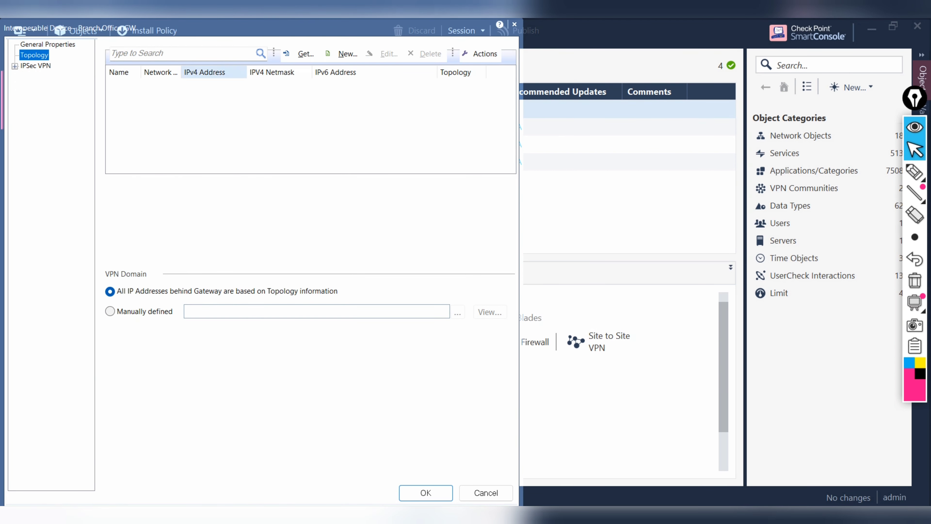
click(48, 44)
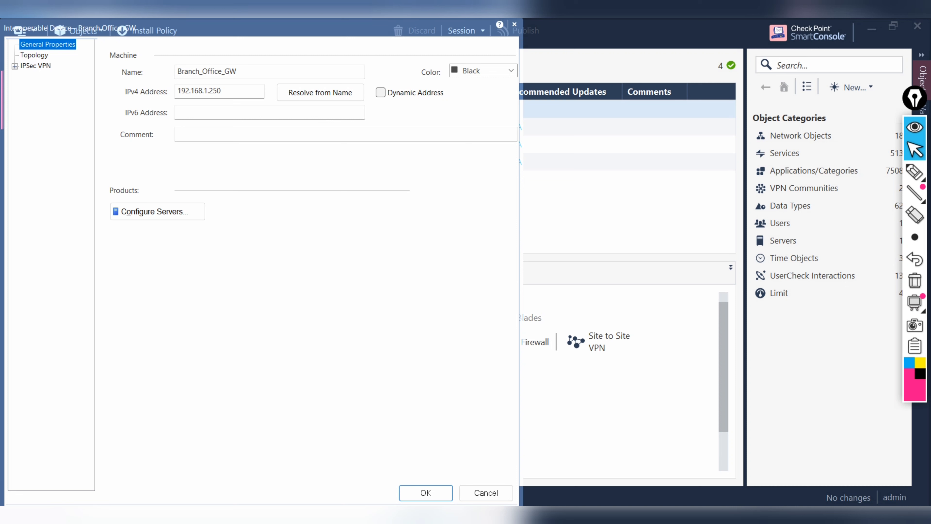
click(34, 55)
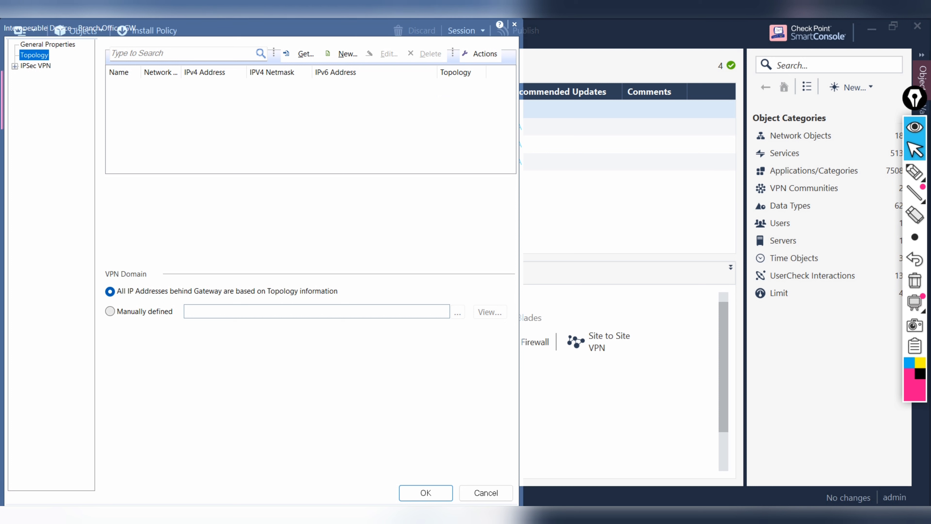
click(109, 311)
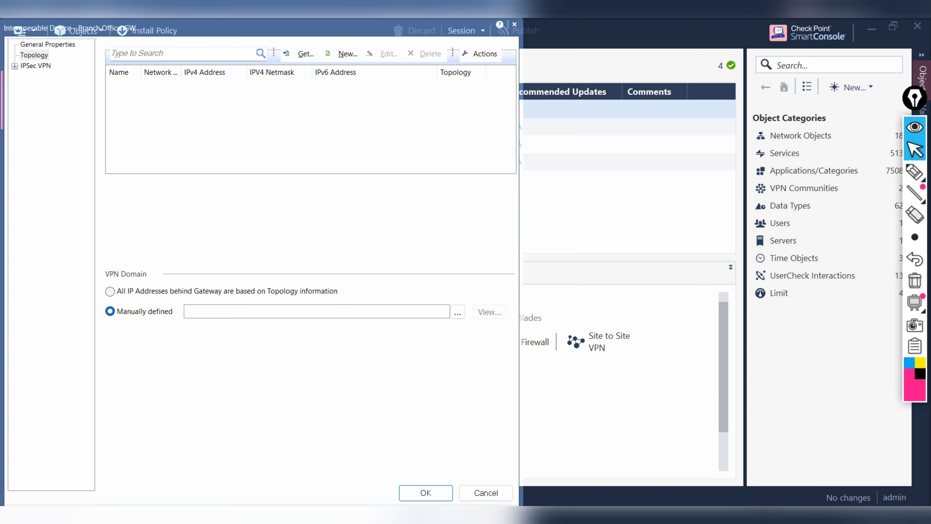
click(915, 172)
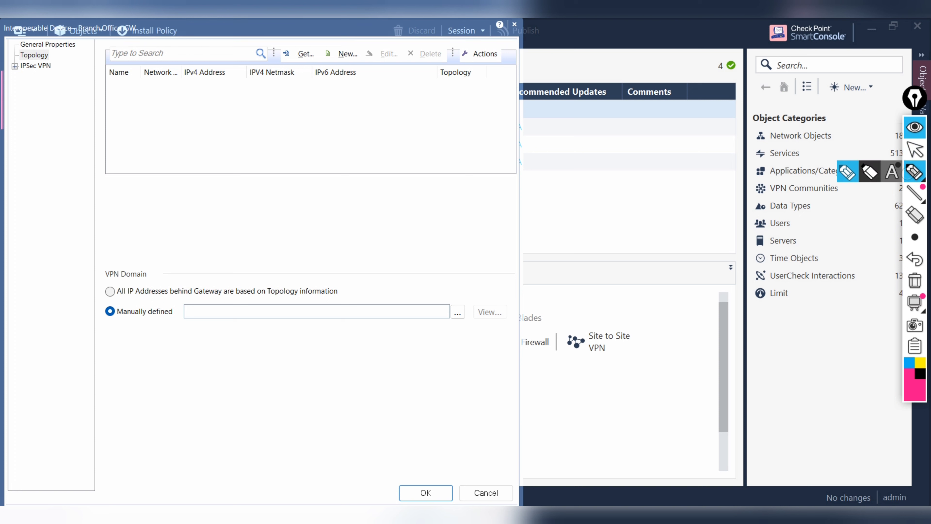
mouse_move(246, 395)
mouse_down()
mouse_move(280, 402)
mouse_move(301, 385)
mouse_move(313, 390)
mouse_move(345, 375)
mouse_up()
mouse_move(322, 412)
mouse_down()
mouse_move(346, 423)
mouse_move(374, 387)
mouse_move(403, 386)
mouse_move(451, 343)
mouse_move(439, 347)
mouse_up()
drag(480, 304, 472, 323)
drag(470, 312, 483, 317)
mouse_move(484, 310)
mouse_down()
mouse_move(521, 304)
mouse_move(542, 258)
mouse_move(572, 242)
mouse_move(583, 270)
mouse_up()
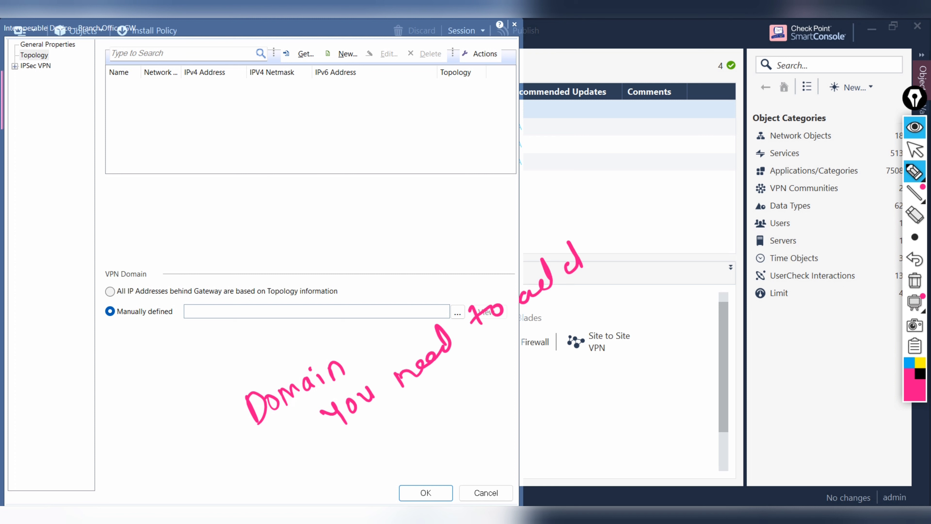
mouse_move(383, 440)
mouse_down()
mouse_move(377, 456)
mouse_move(415, 412)
mouse_up()
drag(433, 400, 455, 389)
drag(467, 404, 460, 394)
mouse_move(480, 388)
mouse_down()
mouse_move(473, 374)
mouse_move(528, 354)
mouse_move(593, 290)
mouse_up()
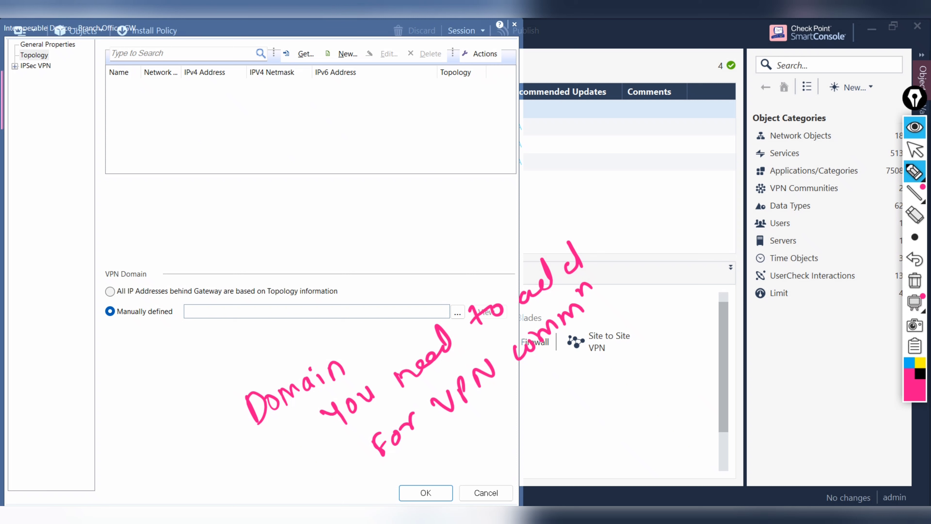
mouse_move(135, 436)
mouse_down()
mouse_move(124, 447)
mouse_move(152, 459)
mouse_move(181, 427)
mouse_move(211, 460)
mouse_move(201, 407)
mouse_move(219, 398)
mouse_up()
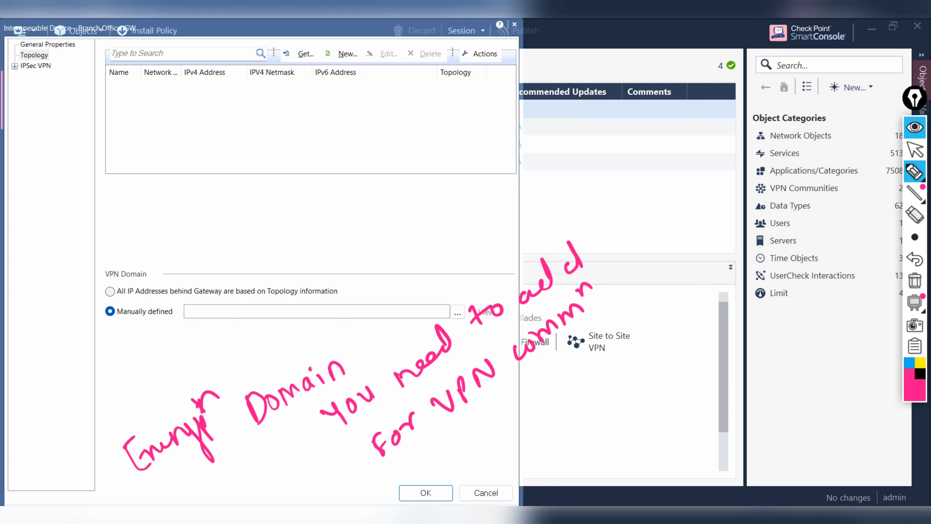
drag(460, 435, 614, 326)
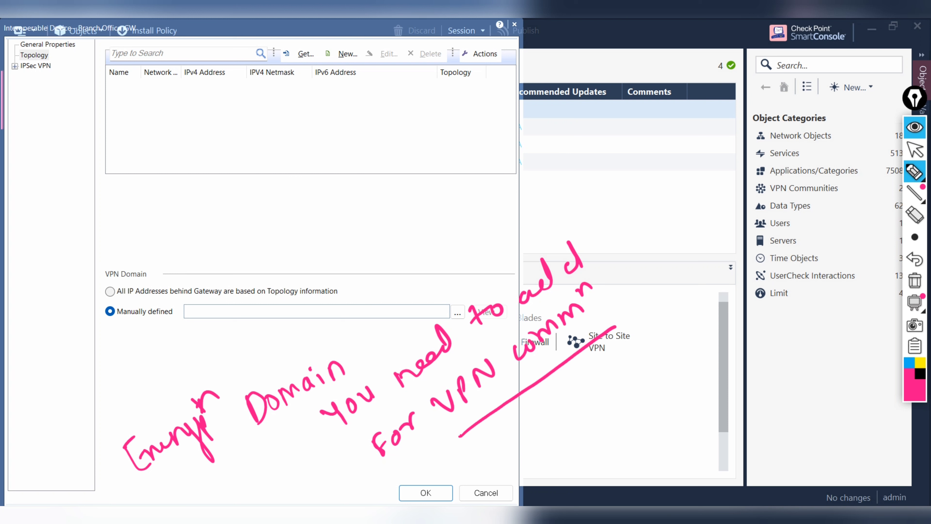
mouse_move(514, 428)
mouse_down()
mouse_move(526, 446)
mouse_move(532, 425)
mouse_move(586, 384)
mouse_move(585, 371)
mouse_move(612, 363)
mouse_move(637, 333)
mouse_move(650, 356)
mouse_move(673, 311)
mouse_move(675, 338)
mouse_up()
drag(677, 308, 698, 306)
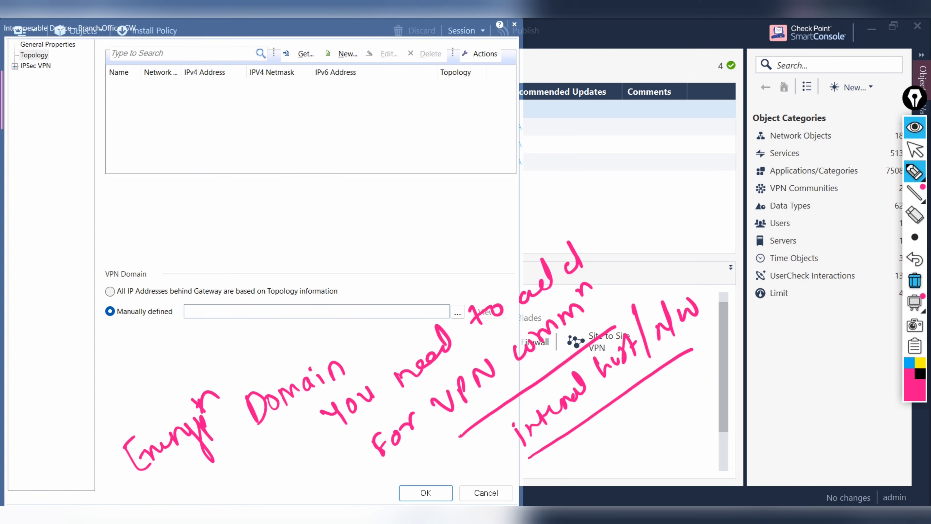
click(915, 281)
Step: Start a new Network object from the Manually defined VPN domain list, after cancelling one attempt
click(915, 150)
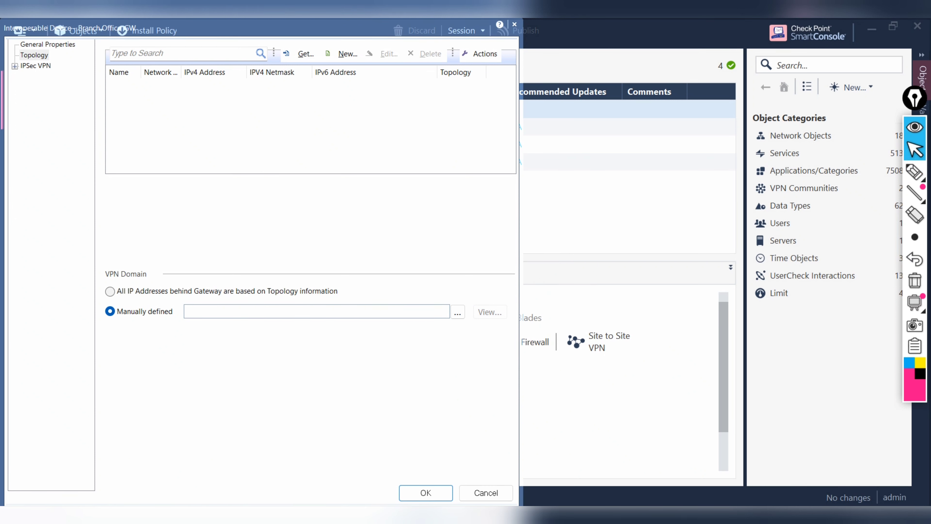
click(457, 311)
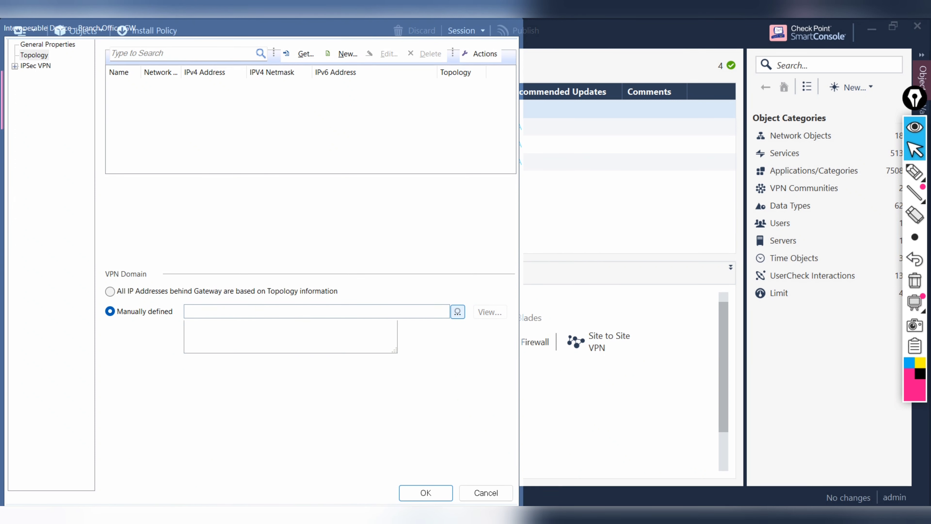
click(212, 409)
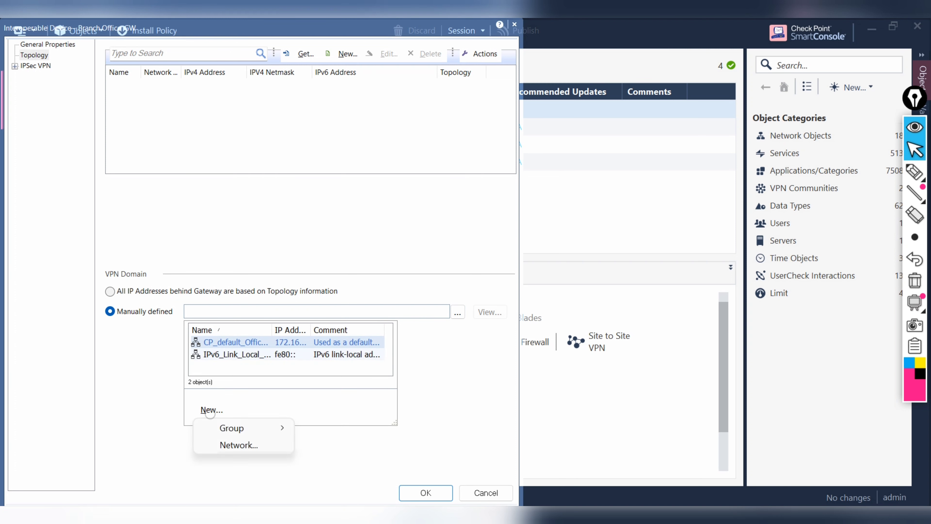
click(243, 445)
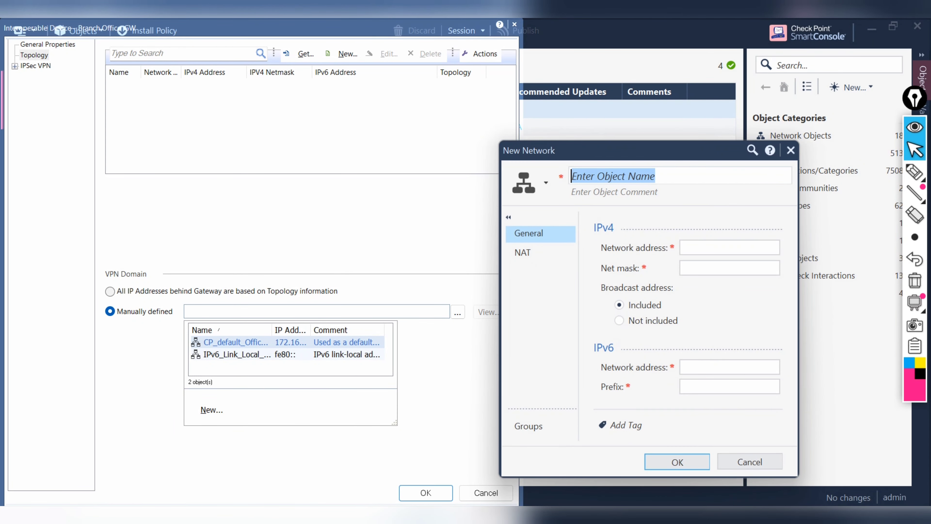
click(750, 462)
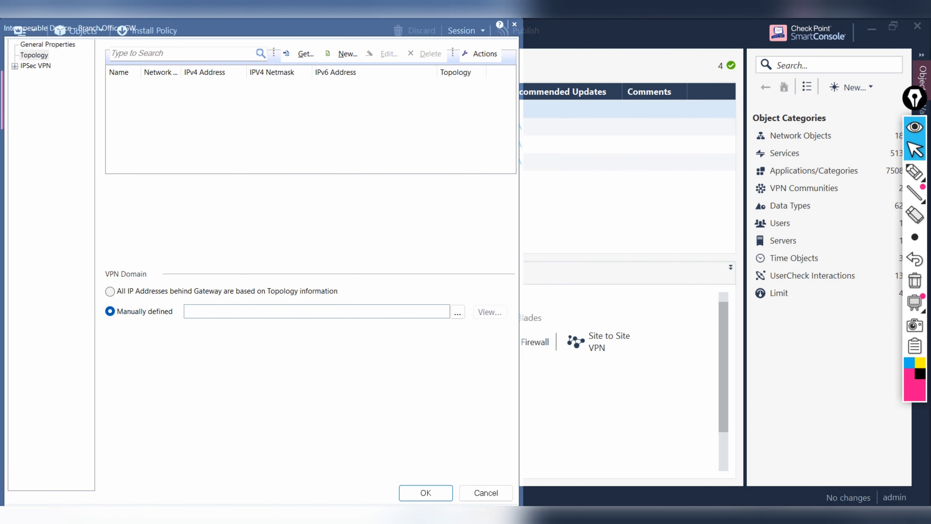
click(458, 312)
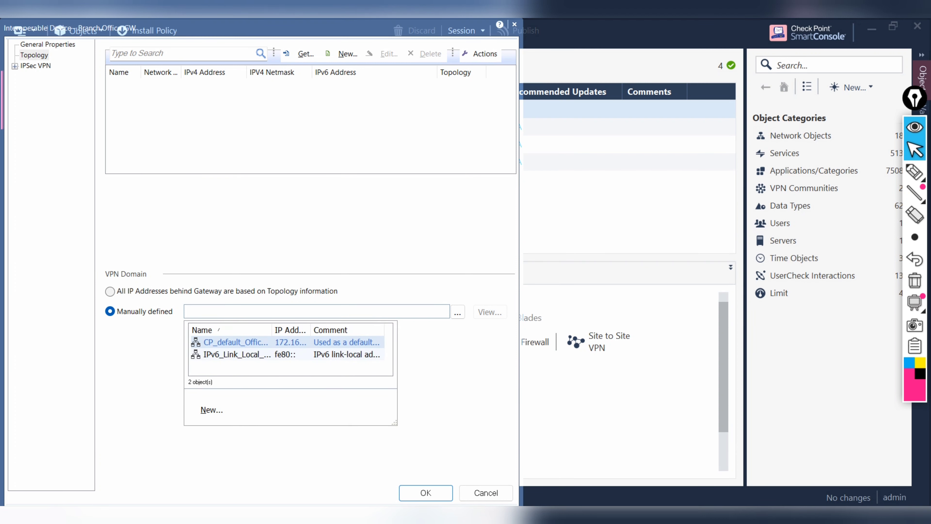
click(211, 410)
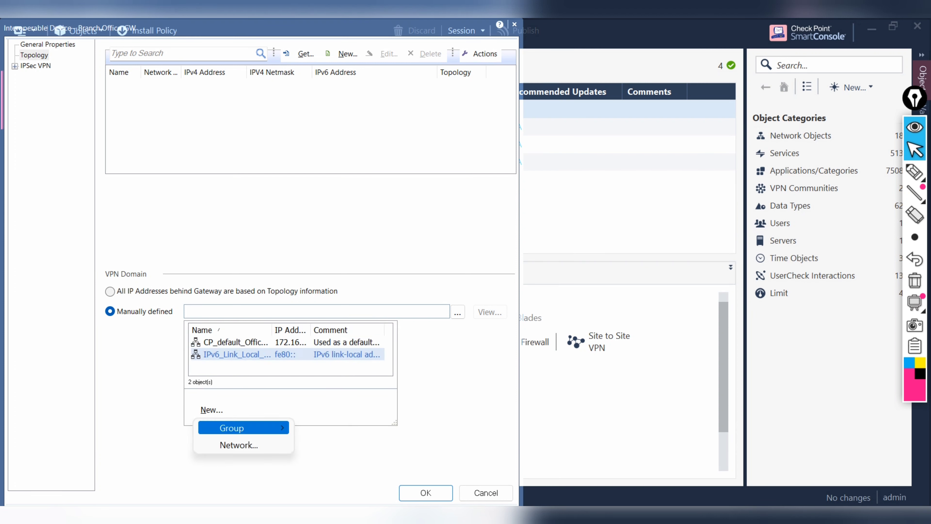
mouse_move(235, 427)
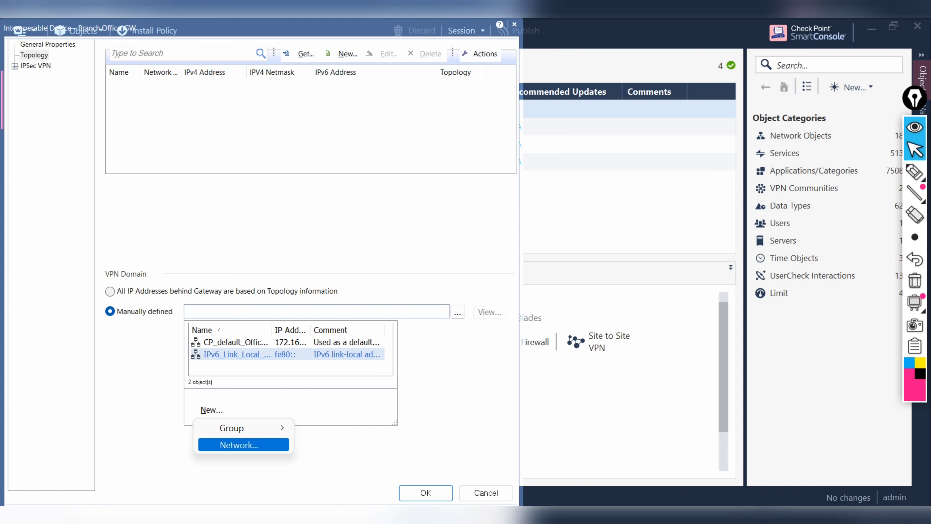
click(239, 446)
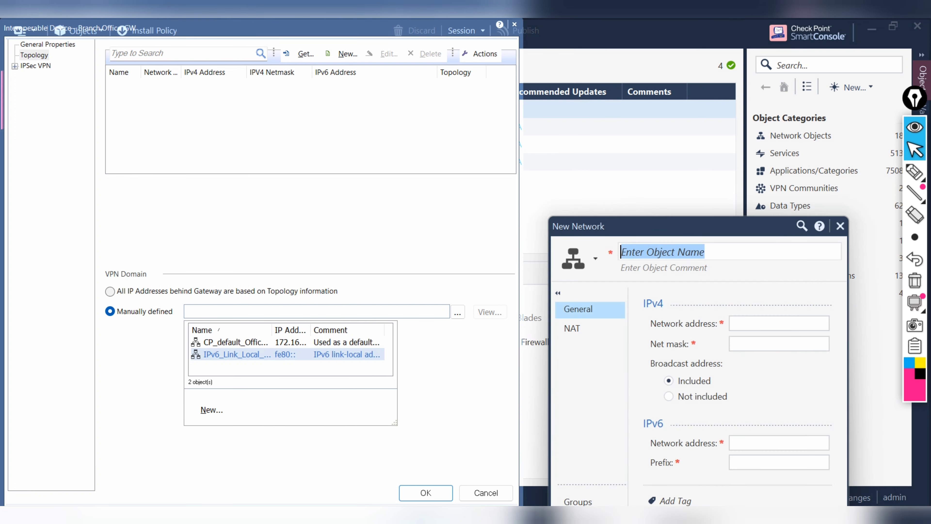
Step: Name the network Net_192.168.1.5_30 with address 192.168.1.5 and net mask 255.255.255.252
text(Net)
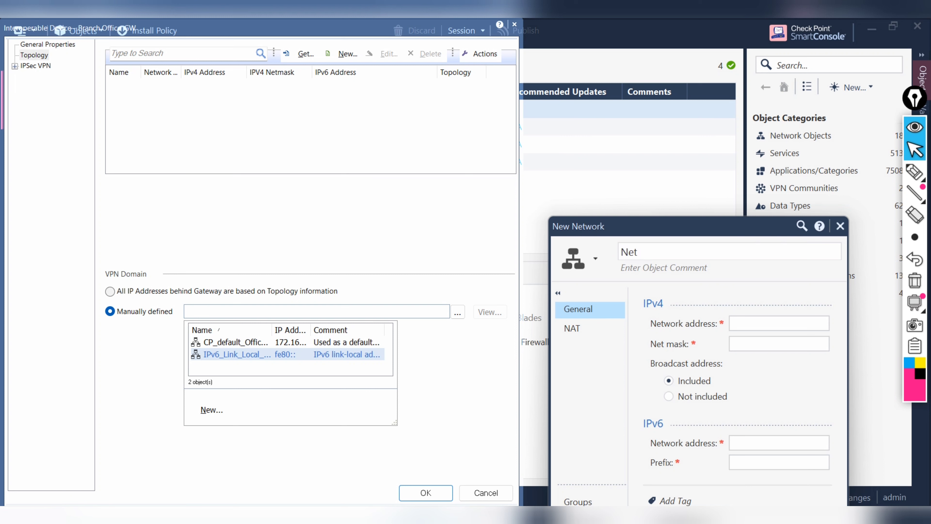
text(_192.168.1.)
text(5/30)
click(779, 324)
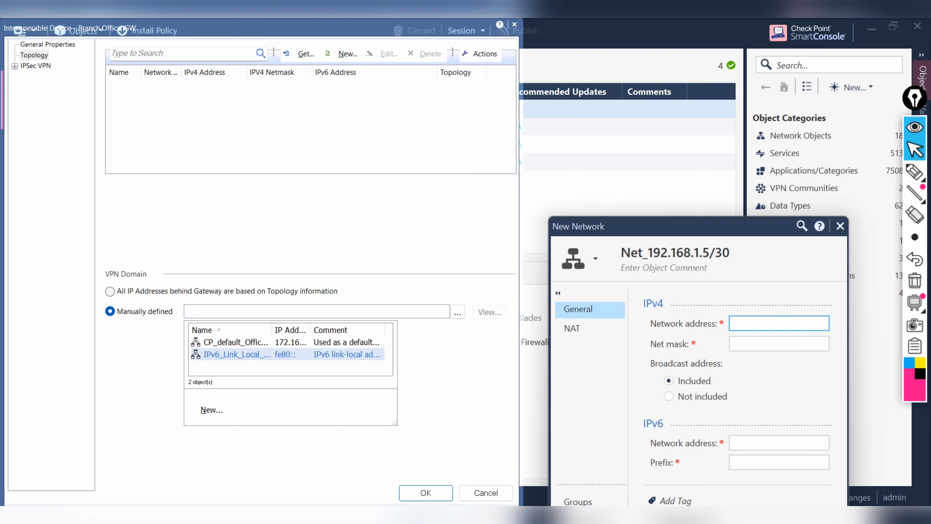
text(192.16)
text(8.)
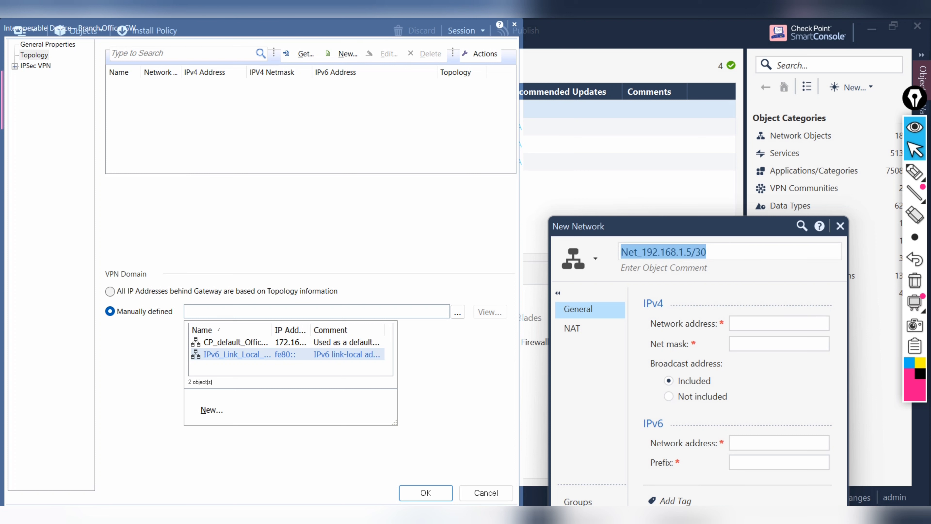
key(End)
key(BackSpace)
key(BackSpace)
key(BackSpace)
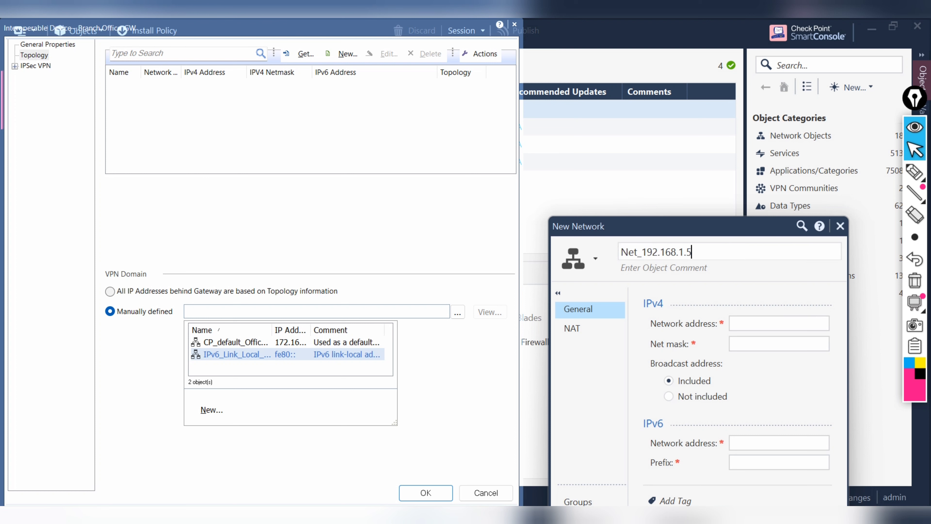
text(_30)
click(779, 324)
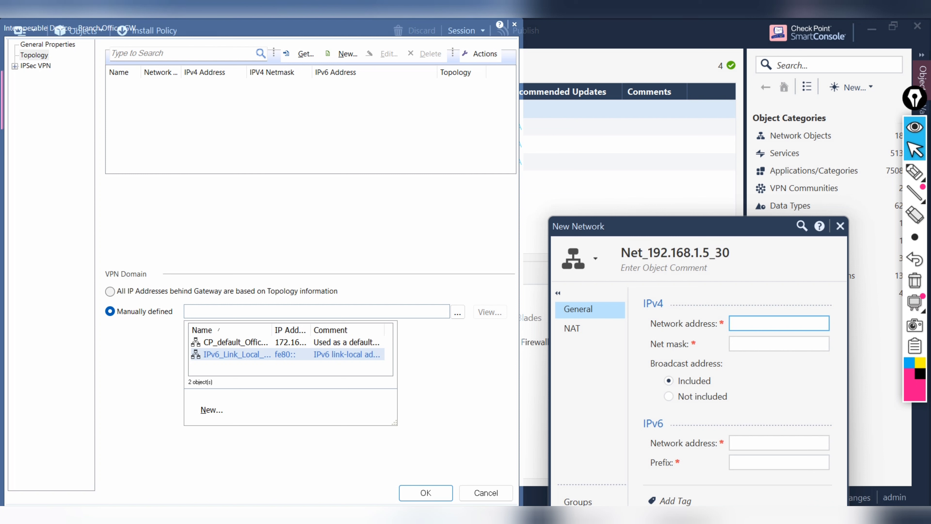
text(192.168.1.5)
key(Tab)
text(2)
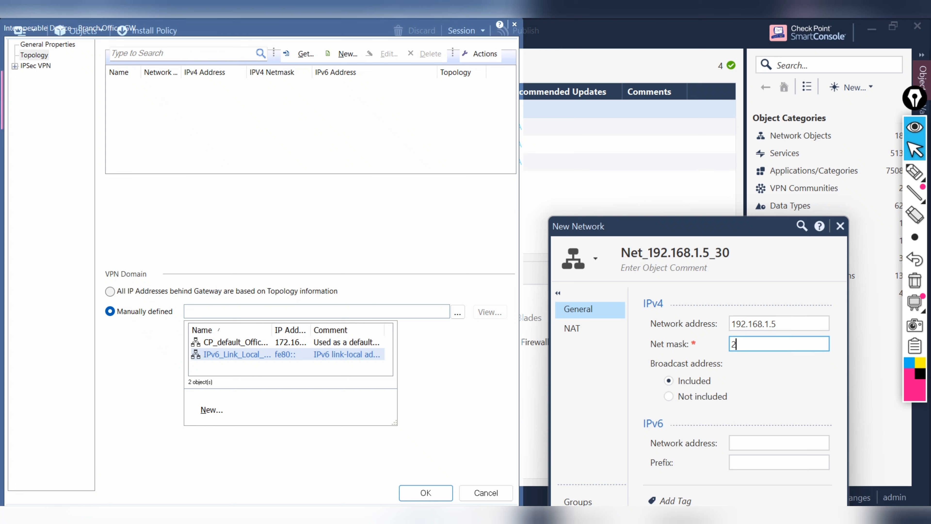
text(55.255.255.252)
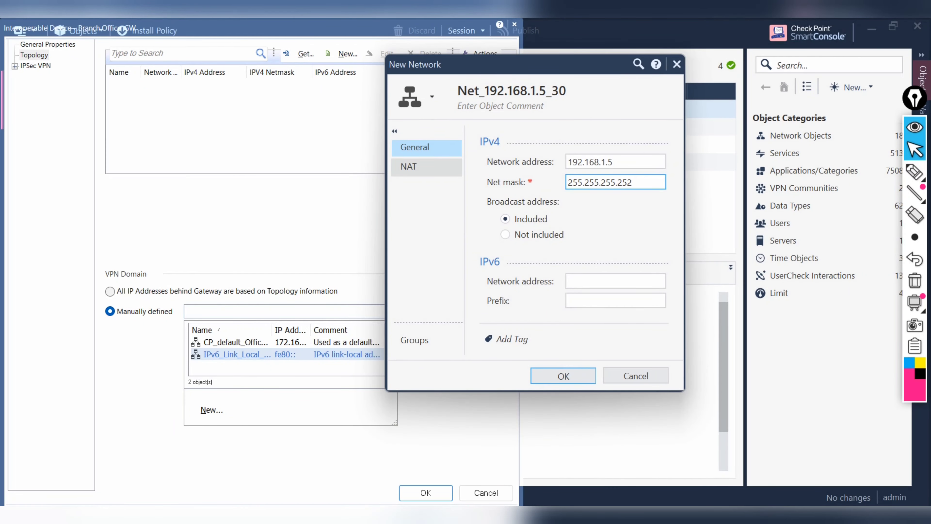
Step: Enable automatic NAT hiding the network behind the gateway, and decline the suggested address change
click(408, 166)
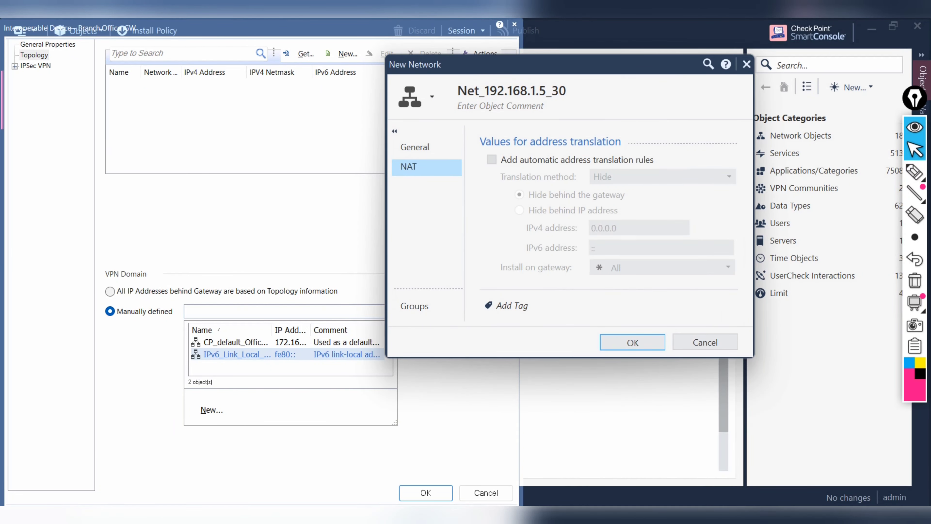
click(491, 159)
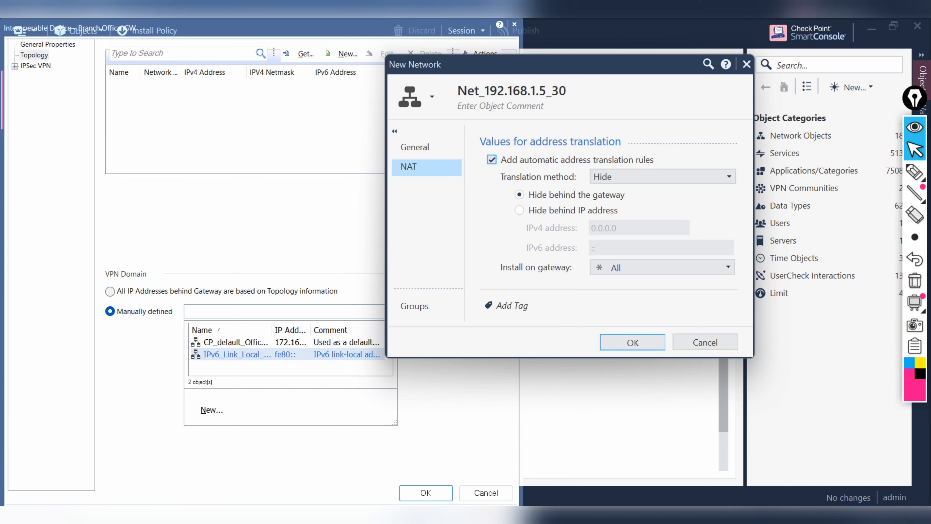
click(519, 210)
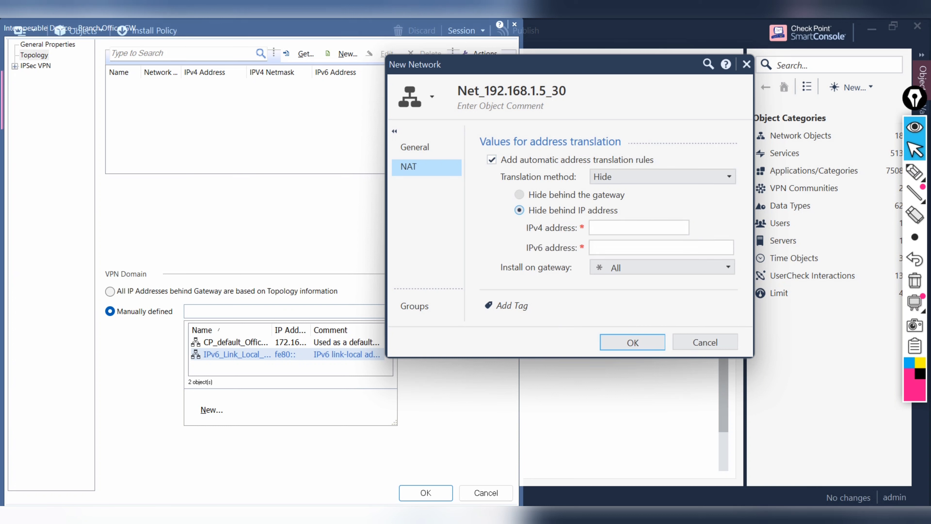
click(520, 194)
key(Return)
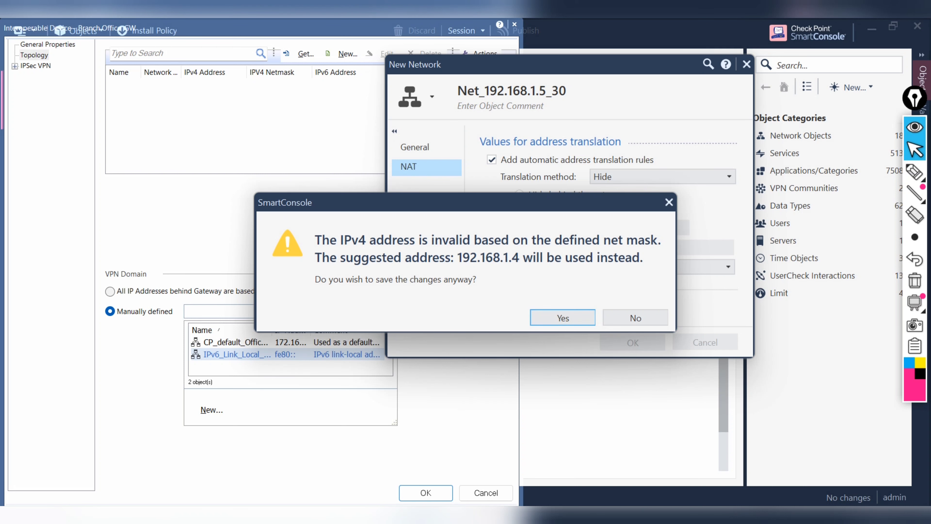
key(Tab)
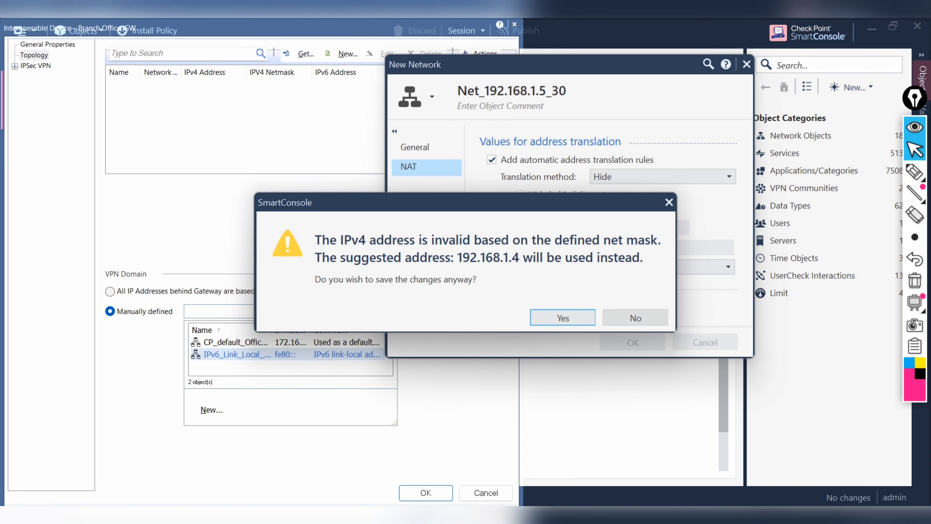
key(Return)
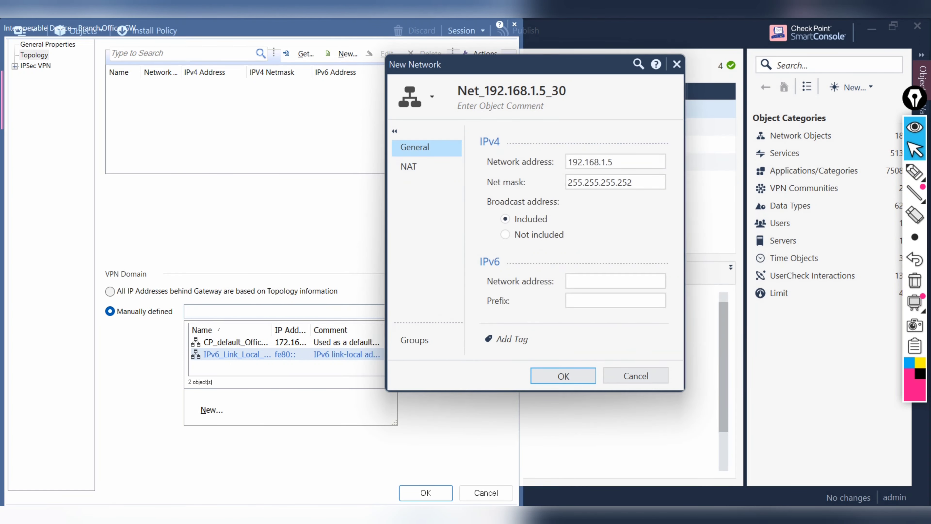
Step: Correct the network address to 192.168.1.4 and create the network object
click(614, 162)
key(BackSpace)
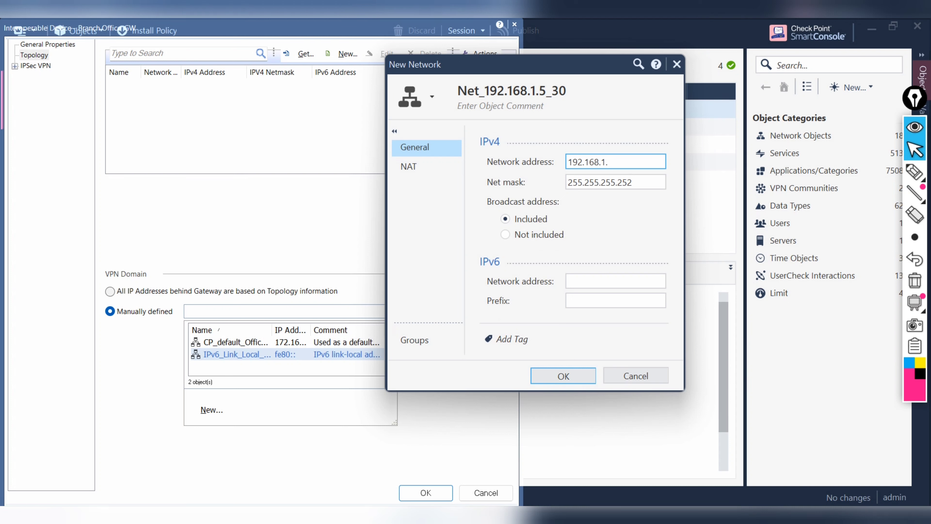
text(4)
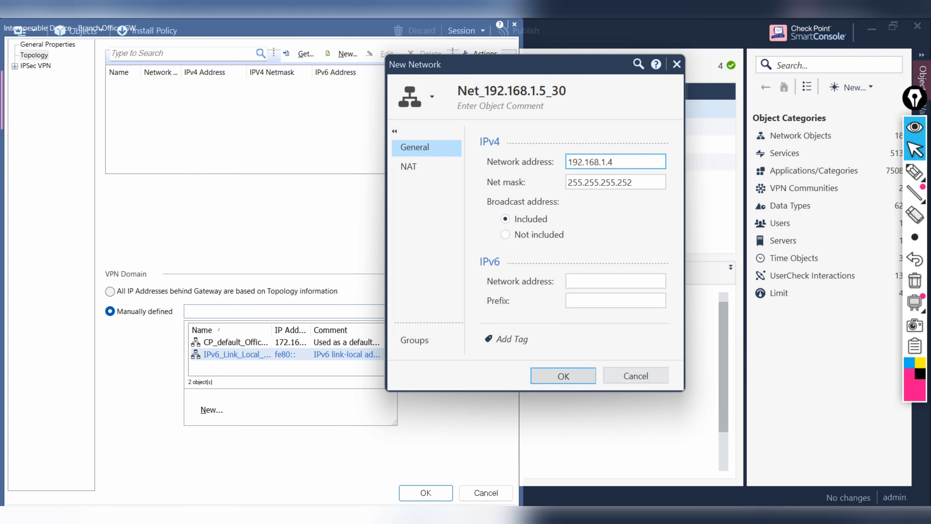
click(418, 167)
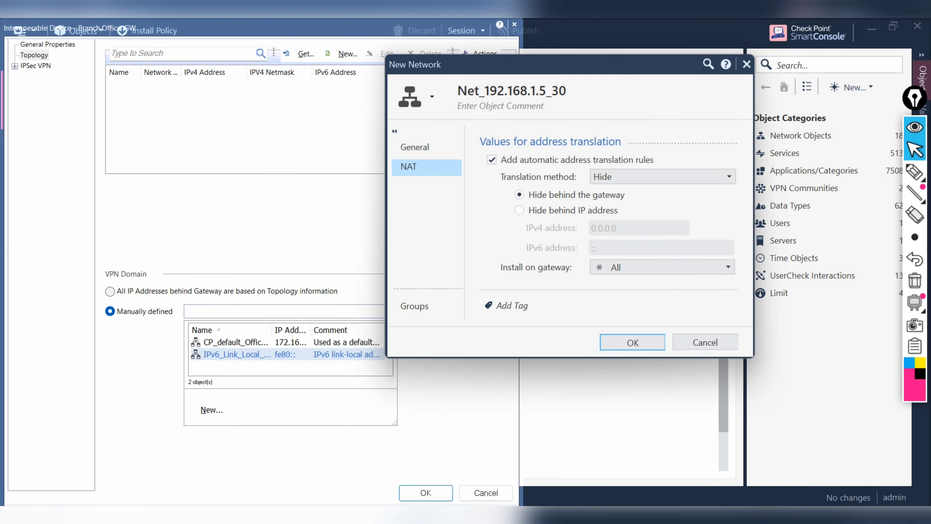
key(Return)
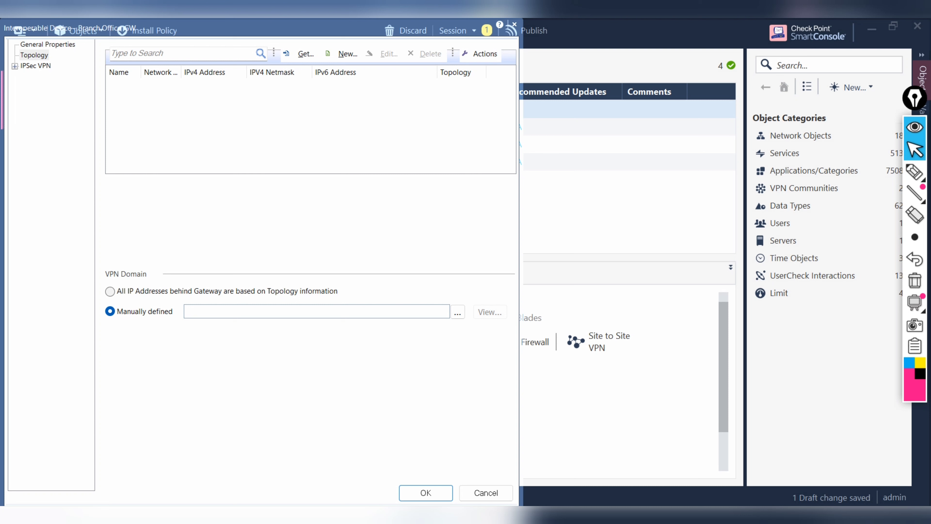
Step: Choose Net_192.168.1.5_30 as the manually defined VPN domain and go to IPSec VPN Link Selection
click(458, 312)
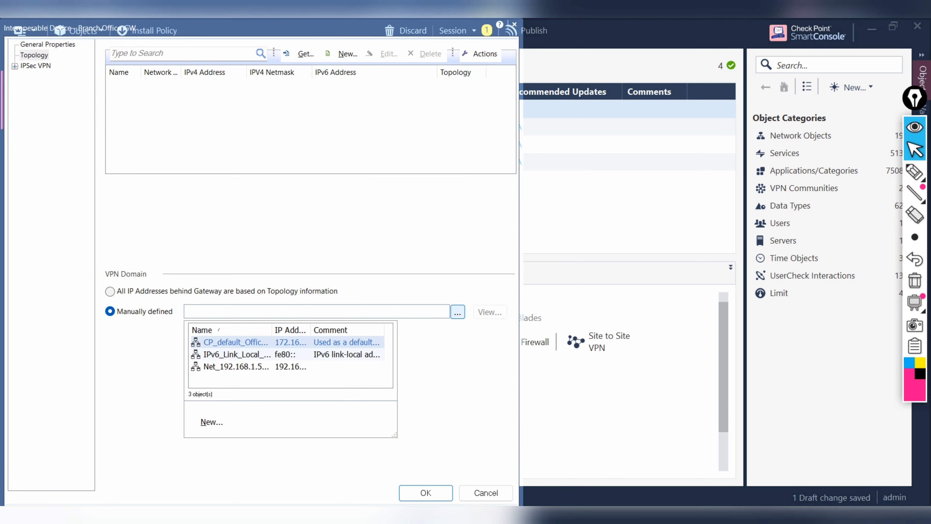
key(Down)
key(Down)
key(Return)
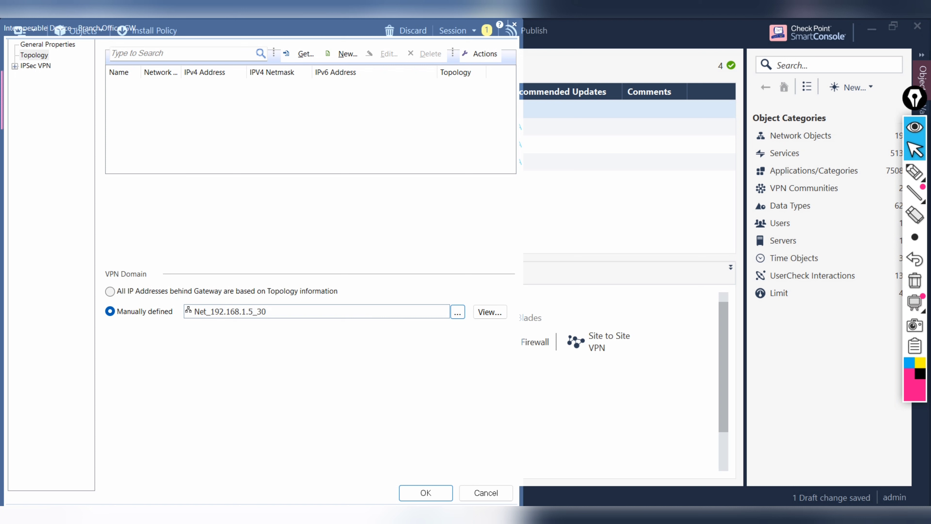
click(15, 66)
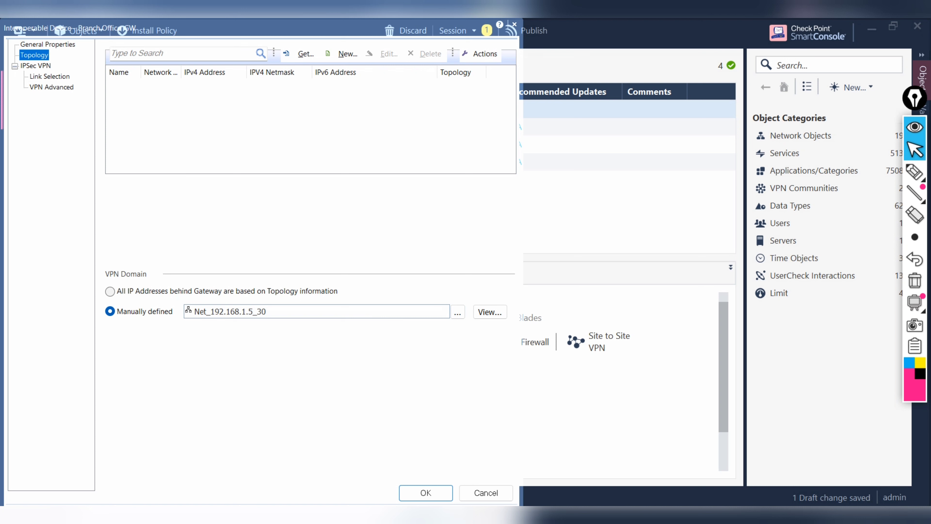
click(49, 76)
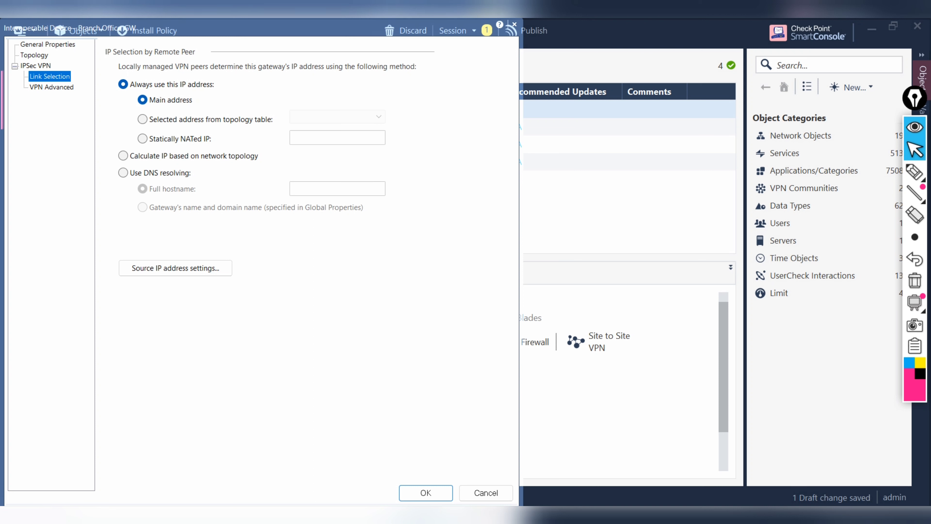
Step: Handwrite 192.168.1.250 as an on-screen annotation, then erase the ink
click(915, 172)
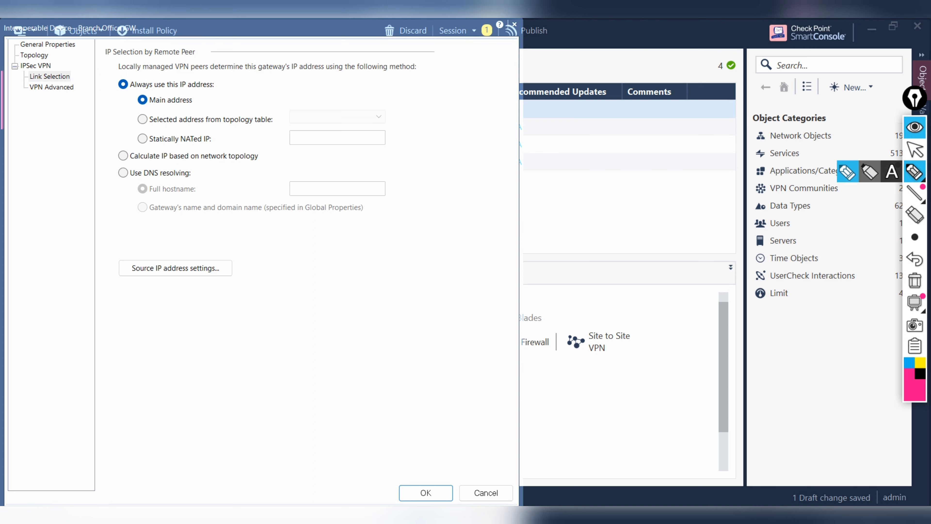
drag(238, 345, 256, 391)
mouse_move(257, 343)
mouse_down()
mouse_move(264, 338)
mouse_move(276, 365)
mouse_up()
drag(273, 340, 300, 339)
click(306, 328)
drag(317, 297, 335, 325)
mouse_move(338, 281)
mouse_down()
mouse_move(350, 303)
mouse_move(346, 285)
mouse_move(334, 308)
mouse_move(373, 293)
mouse_up()
drag(375, 265, 390, 284)
click(404, 276)
mouse_move(409, 248)
mouse_down()
mouse_move(418, 257)
mouse_move(426, 251)
mouse_up()
mouse_move(431, 226)
mouse_down()
mouse_move(442, 239)
mouse_move(452, 214)
mouse_up()
drag(454, 215, 462, 215)
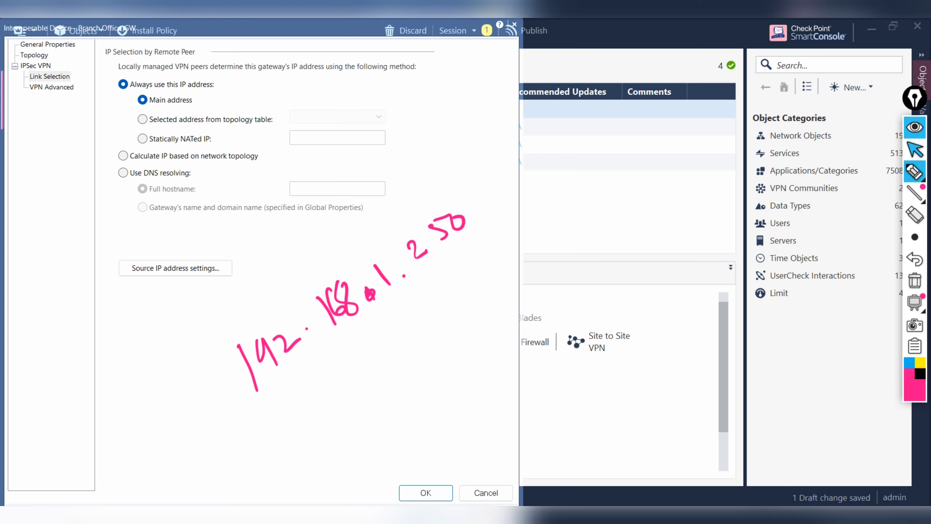
click(915, 281)
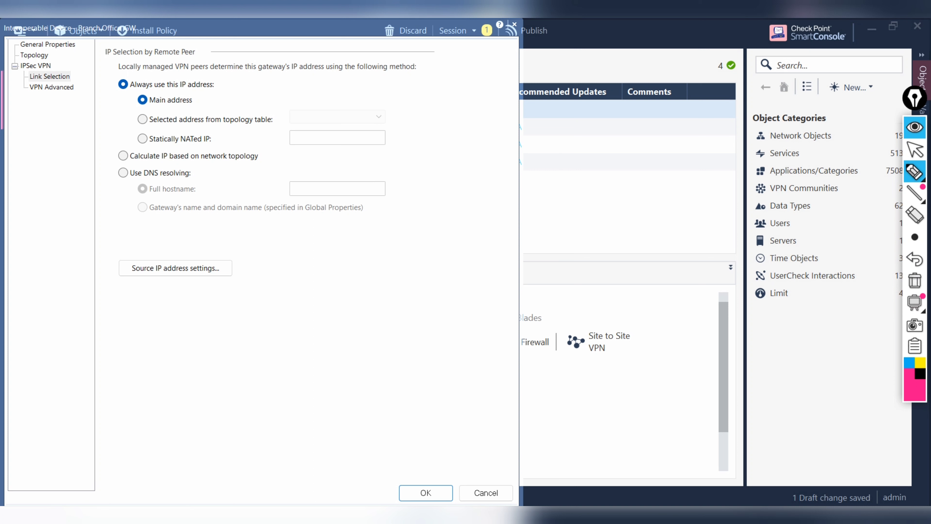
Step: Leave annotation mode and go to the gateway's IPSec VPN > VPN Advanced page
click(915, 150)
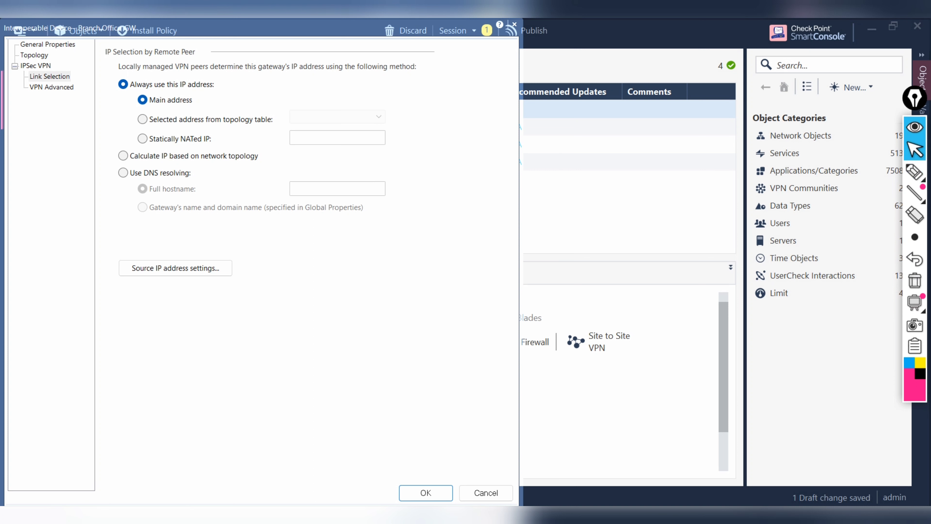
click(50, 77)
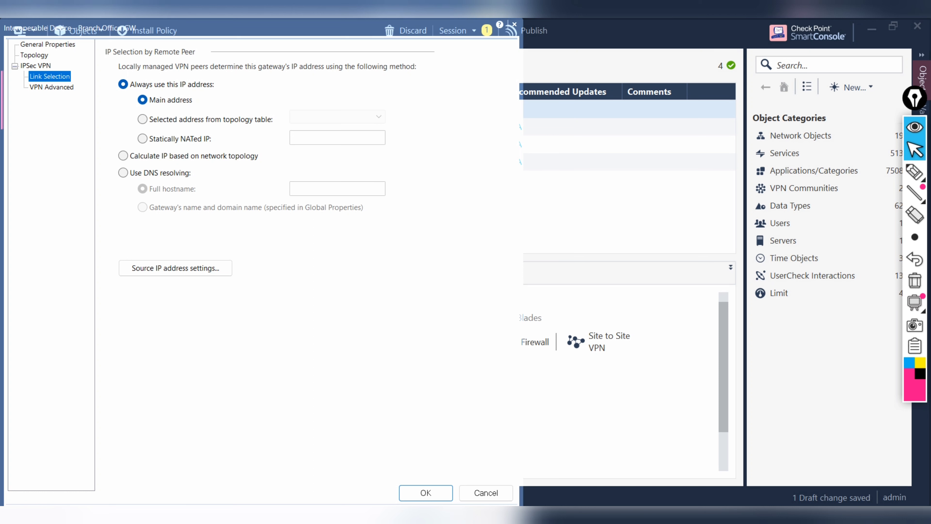
click(52, 87)
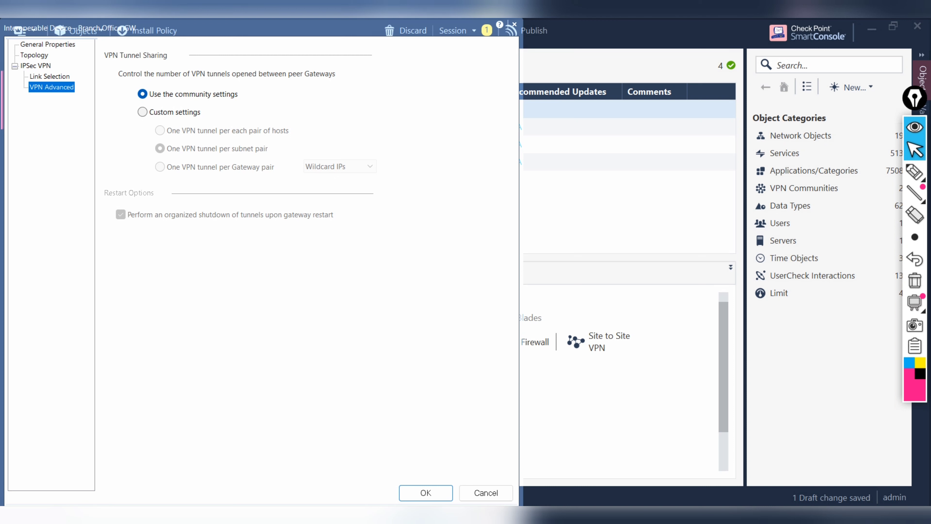
Step: Choose Custom settings for VPN Tunnel Sharing on Branch_Office_GW and confirm with OK
click(142, 111)
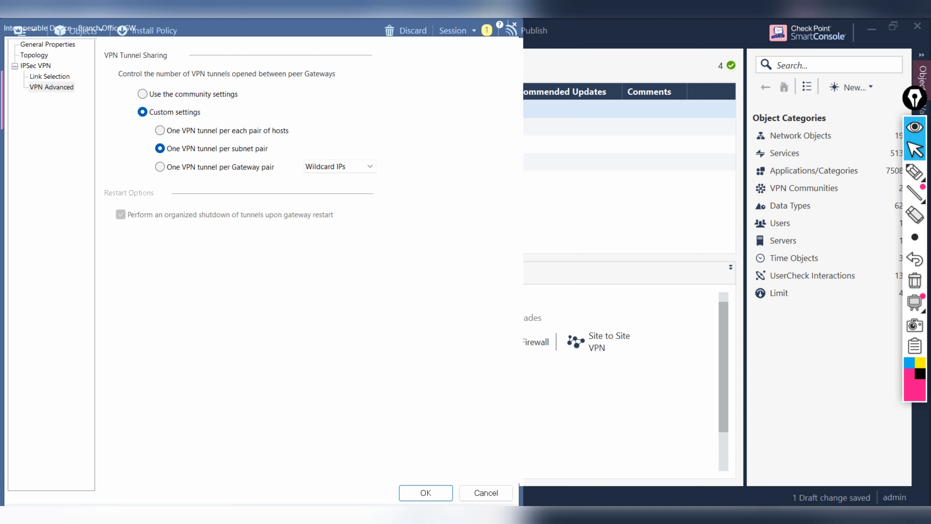
click(426, 493)
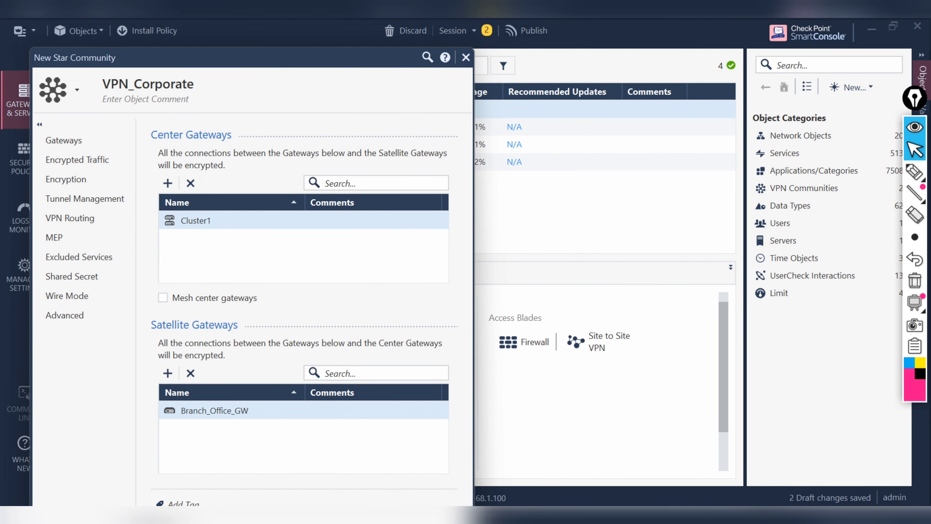
Step: Enable 'Accept all encrypted traffic on' for both center and satellite gateways in VPN_Corporate
drag(256, 58, 310, 18)
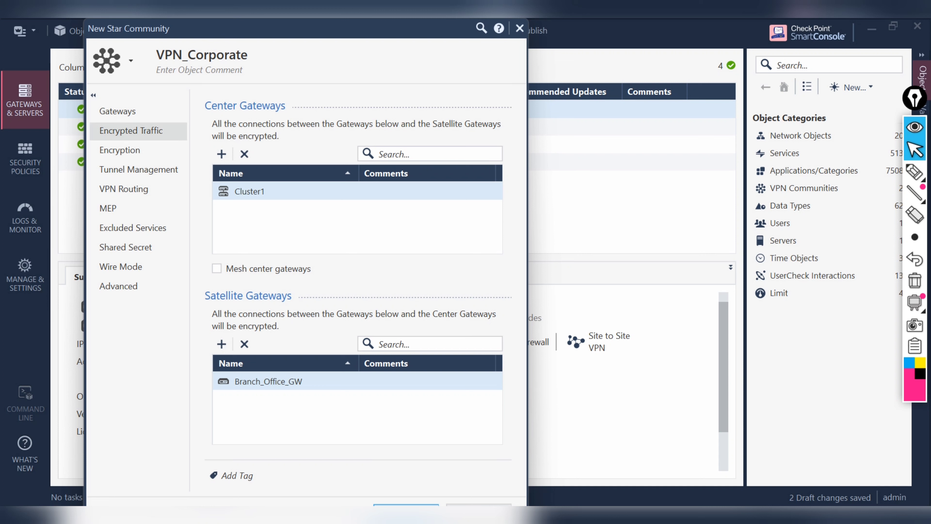
click(131, 131)
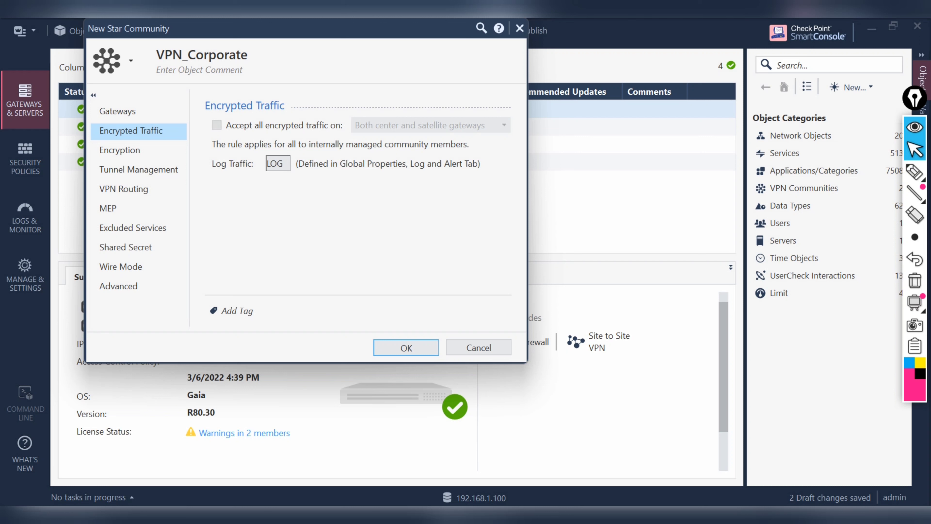
click(217, 124)
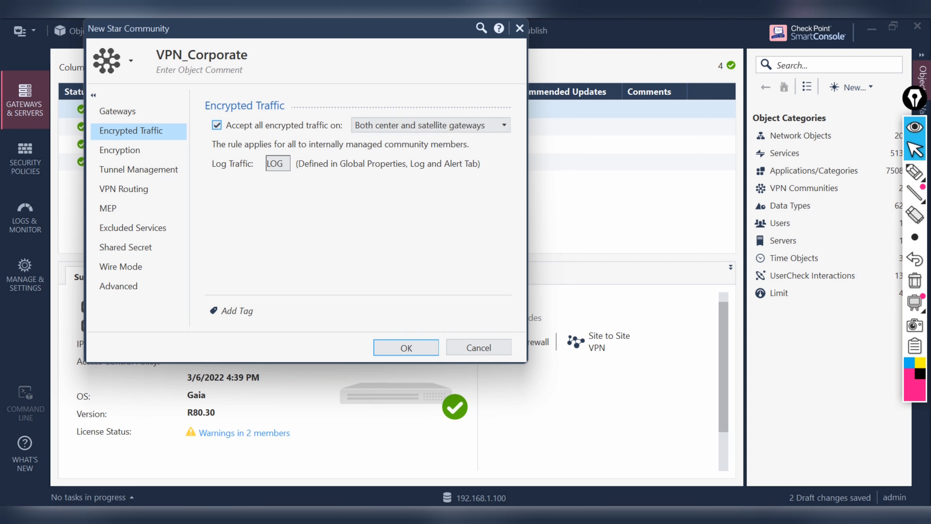
click(476, 125)
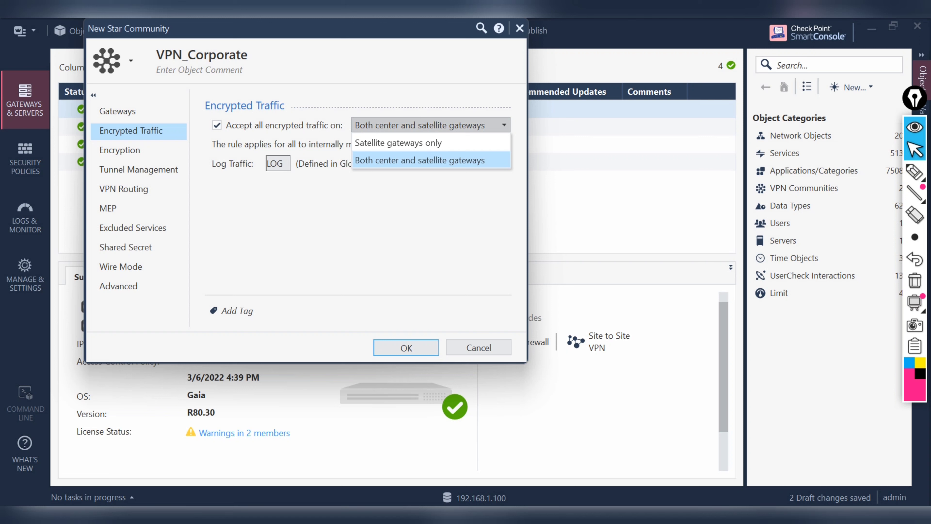
click(420, 160)
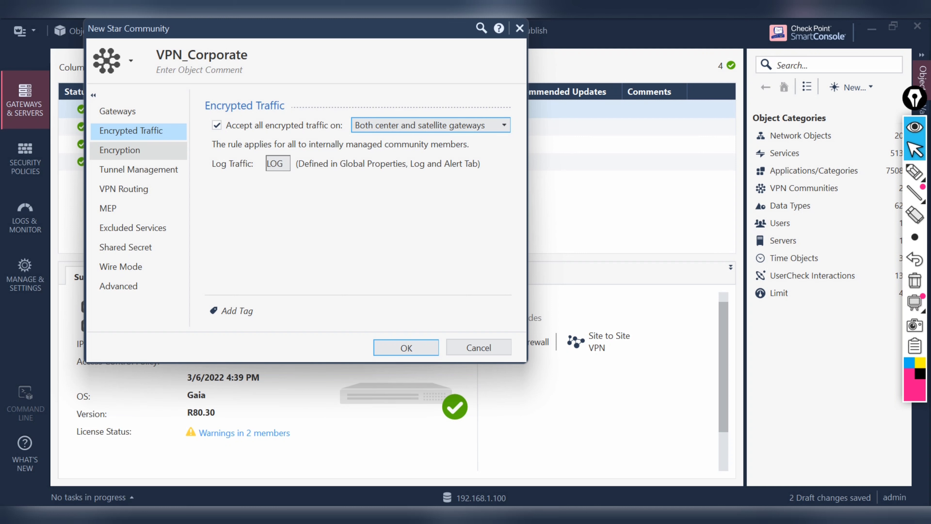
click(120, 150)
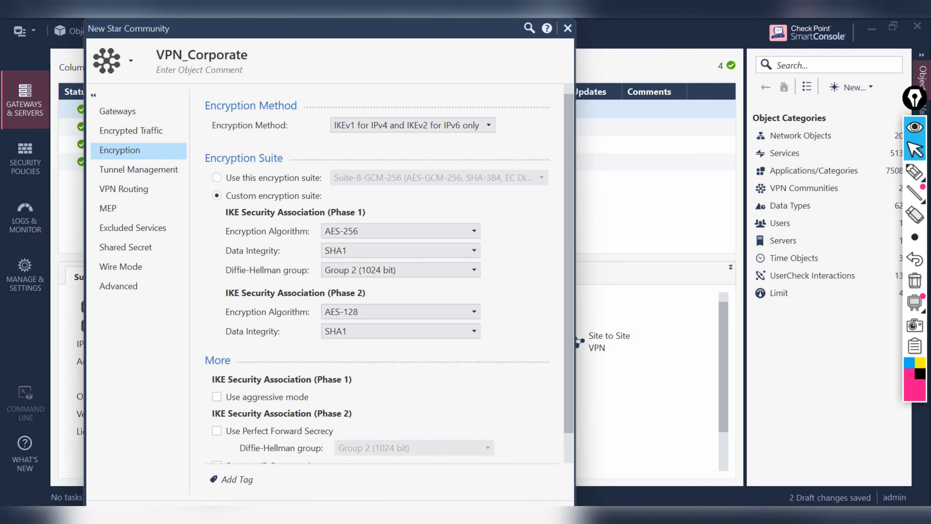
Step: Choose Prefer IKEv2, support IKEv1, with SHA256 data integrity for Phase 1 and Phase 2
click(415, 125)
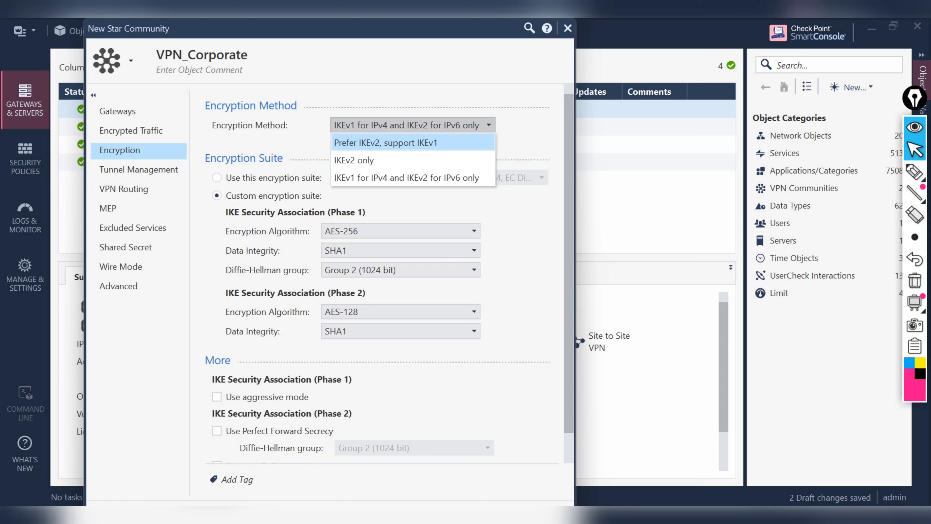
key(Return)
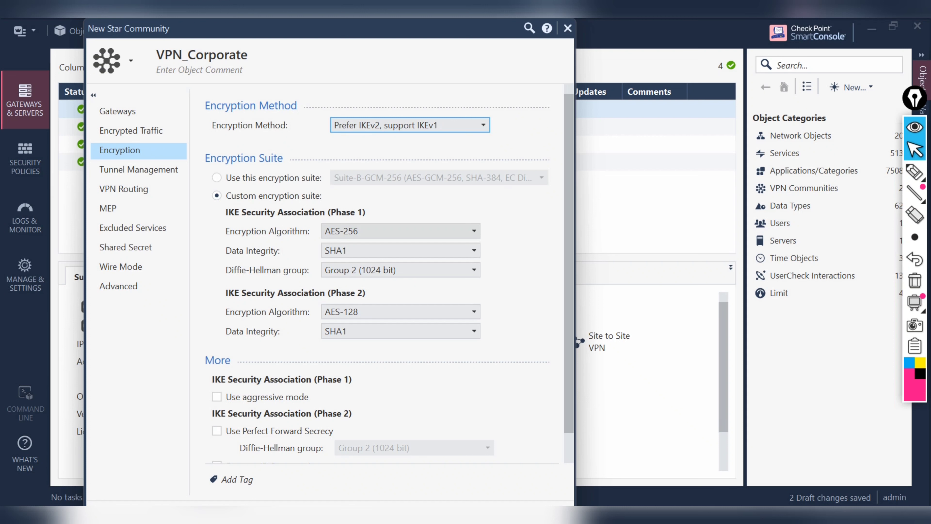
click(400, 251)
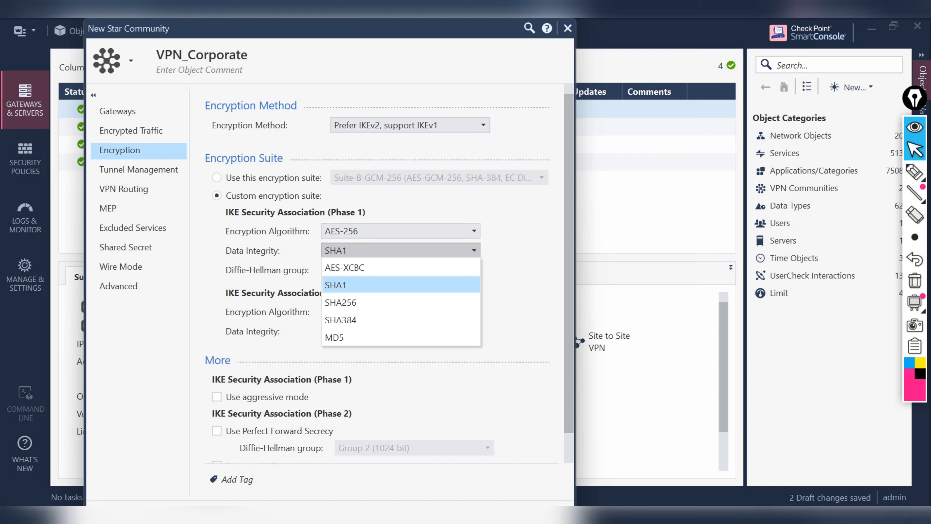
click(399, 303)
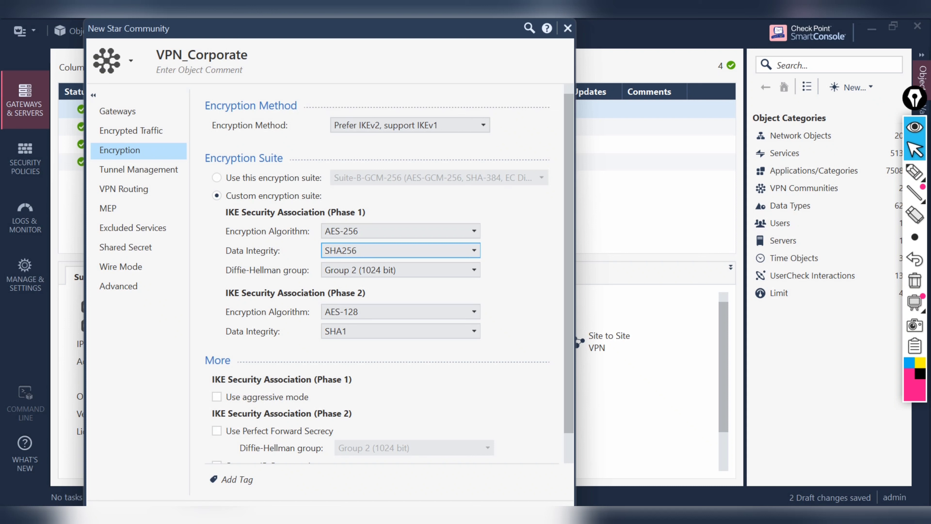
click(400, 332)
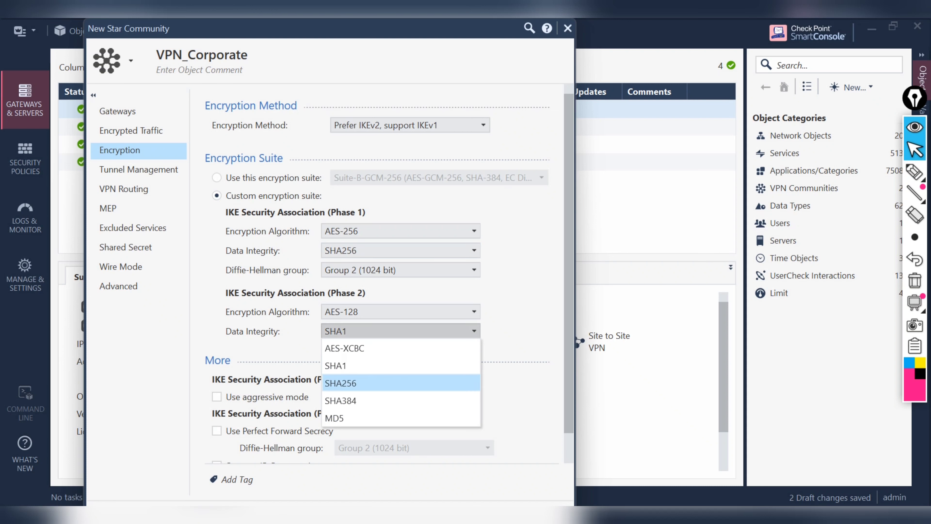
click(399, 383)
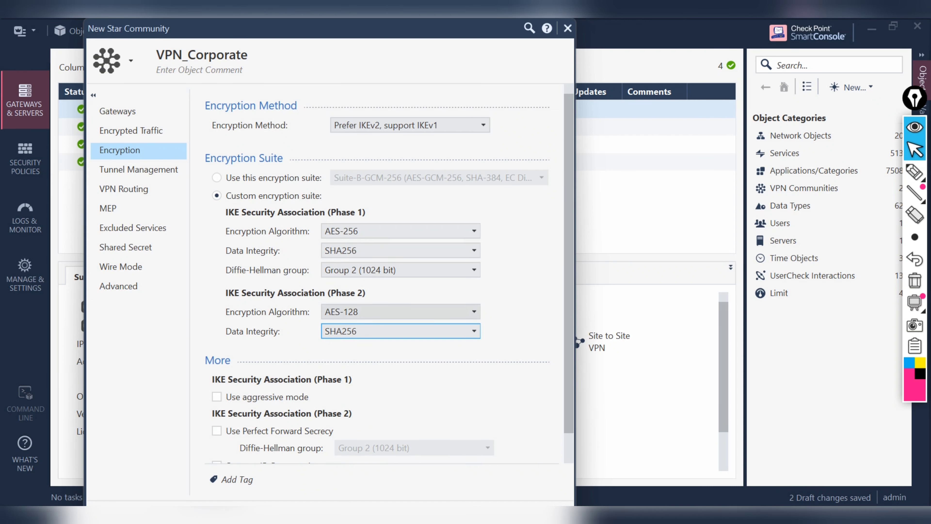
Step: Set Phase 2 encryption to AES-256 and leave Perfect Forward Secrecy turned off
click(399, 311)
key(Down)
key(Down)
key(Return)
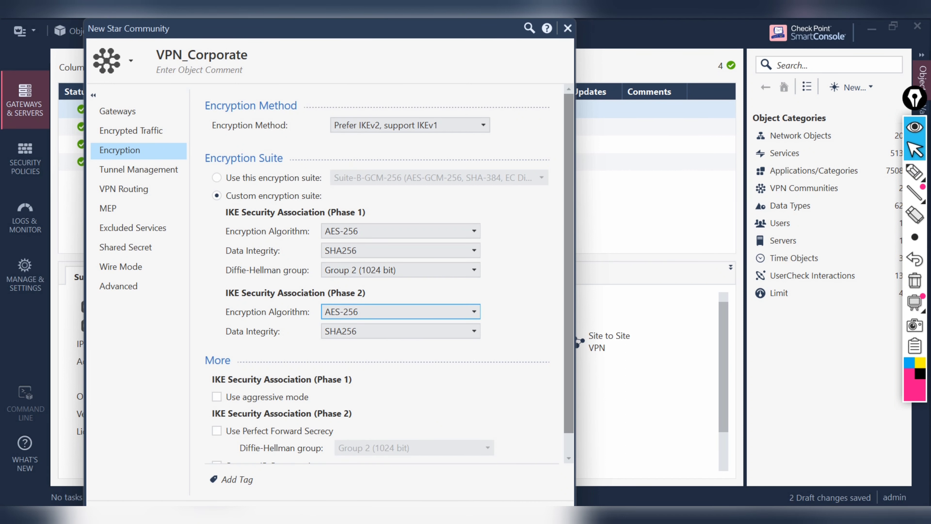
scroll(390, 269, down, 1)
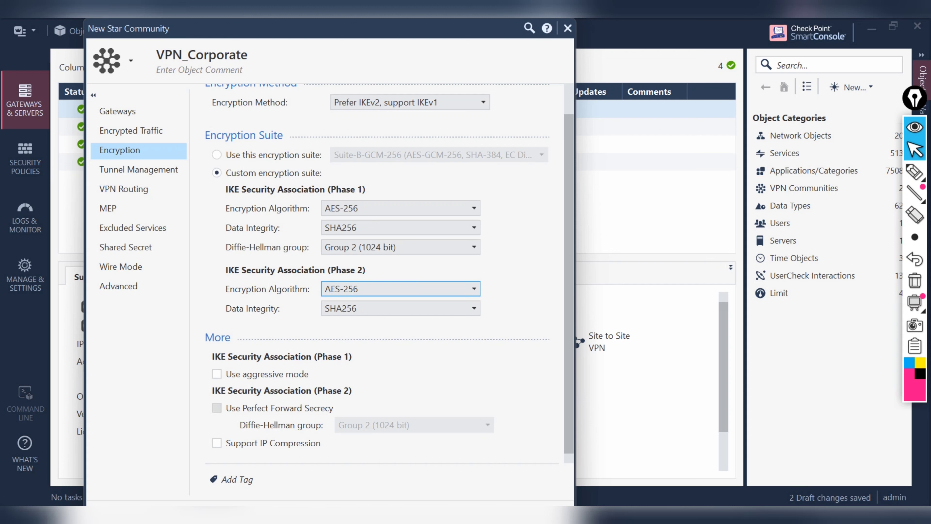
click(217, 408)
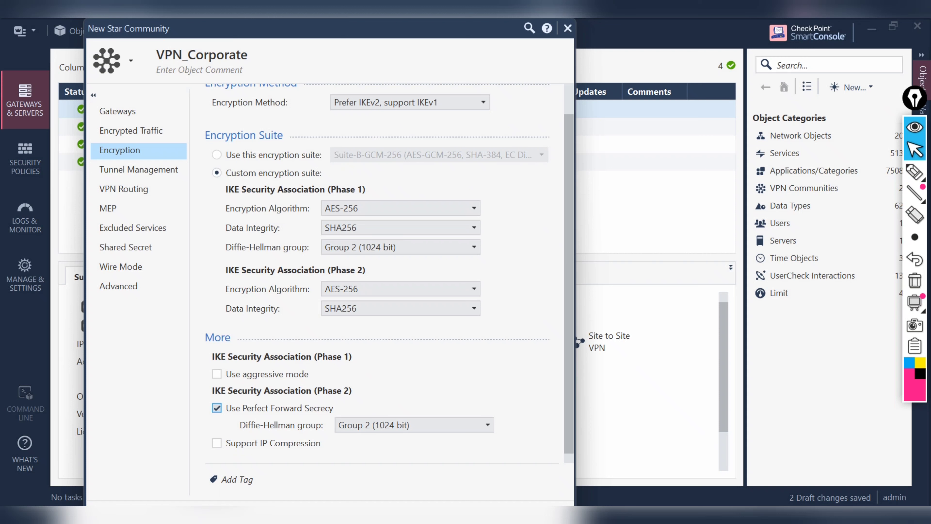
click(217, 408)
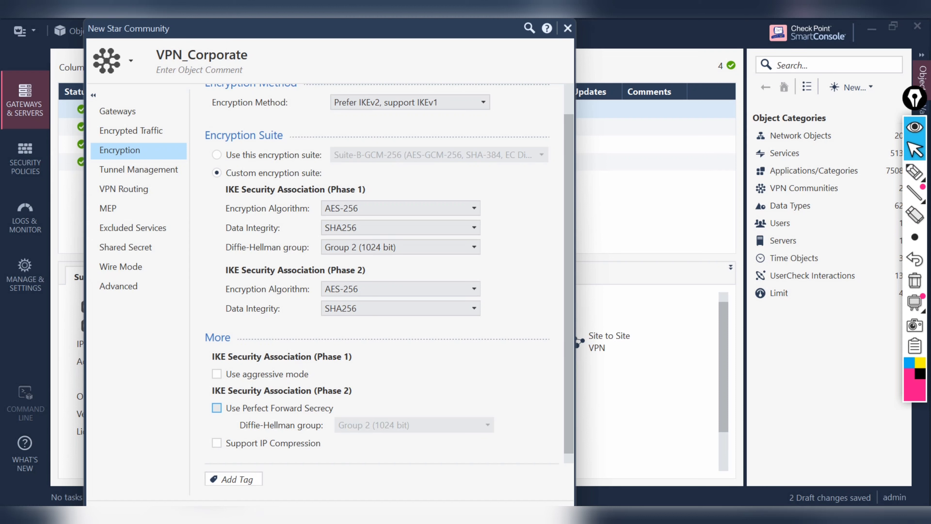
click(234, 479)
key(Escape)
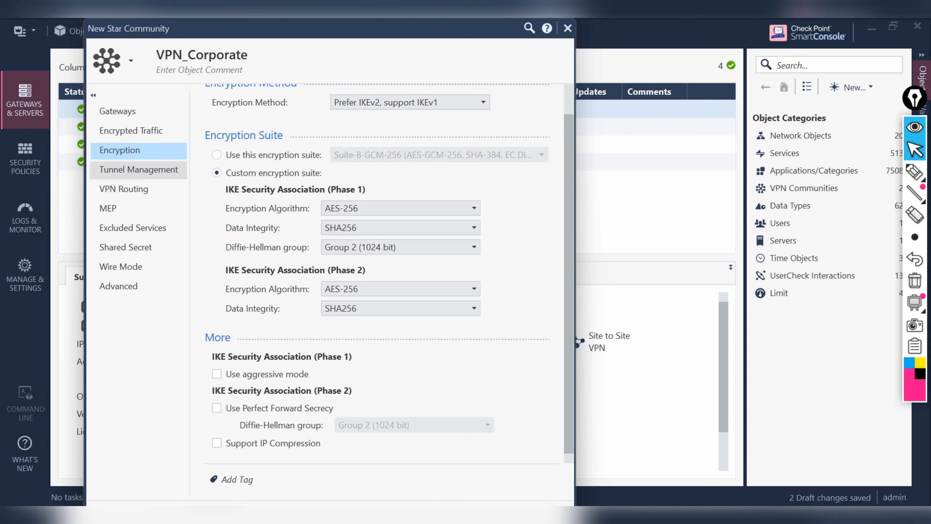
Step: Make all VPN_Corporate tunnels permanent, keeping tunnel up/down tracking as Log
click(139, 169)
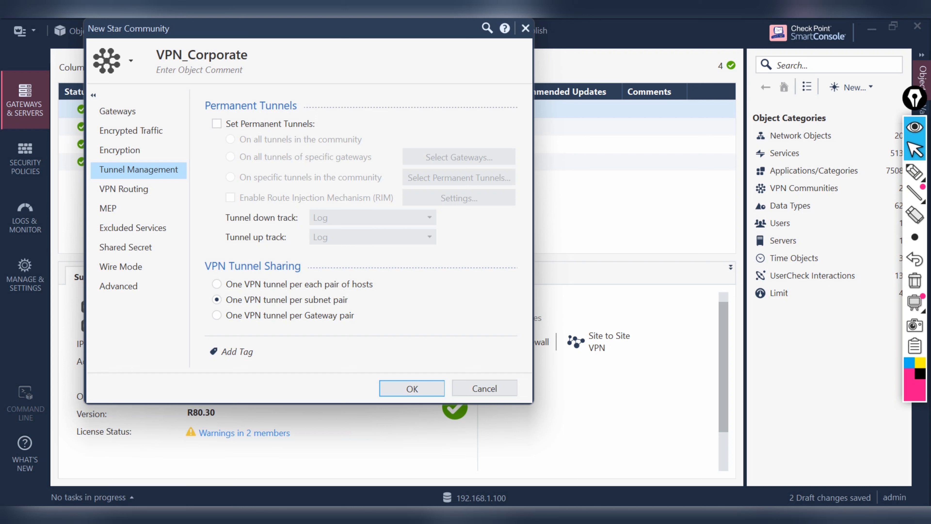
click(217, 123)
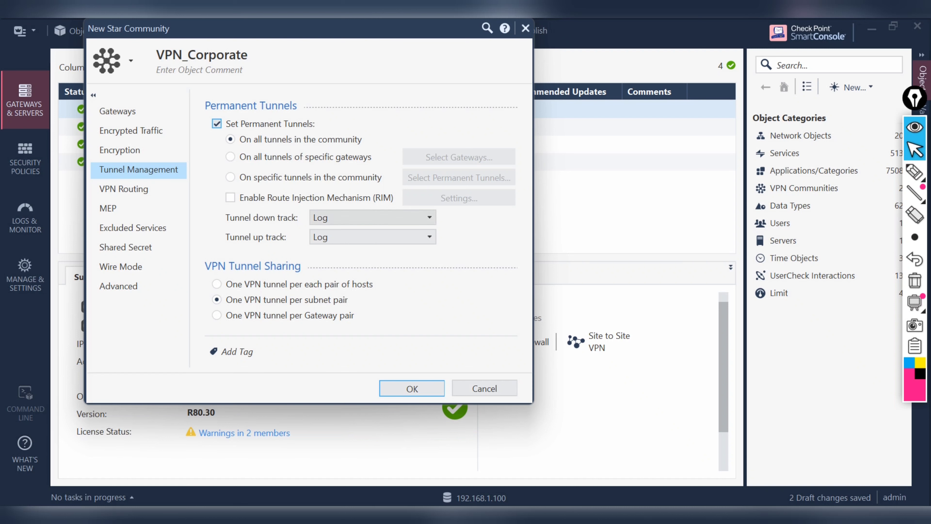
click(372, 218)
key(Return)
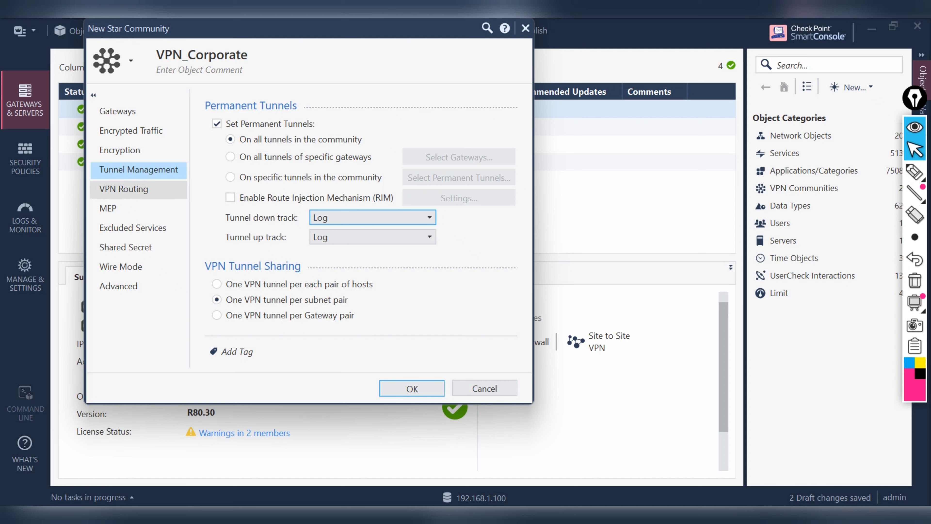
click(124, 190)
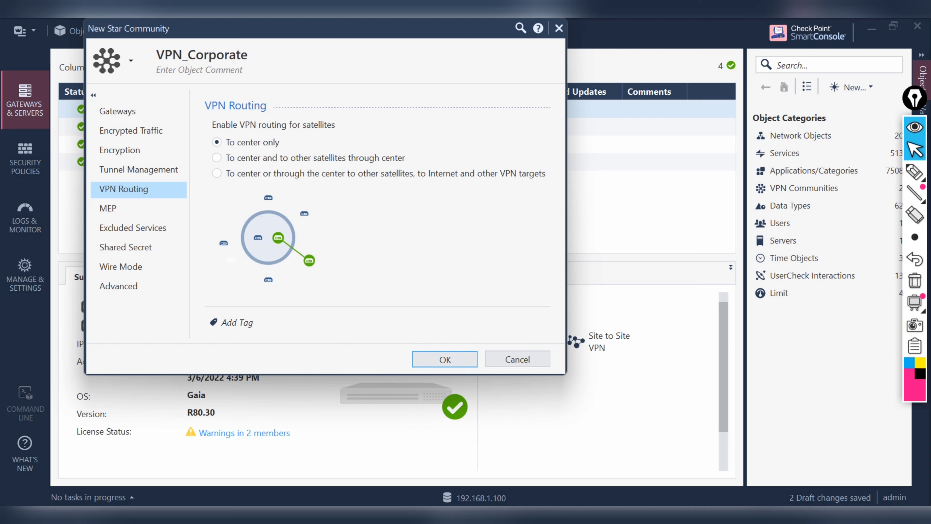
Step: Set VPN routing to 'To center and to other satellites through center'
click(217, 158)
click(217, 142)
click(217, 158)
Step: Review MEP, Excluded Services and Shared Secret, leave shared-secret-only off, and save VPN_Corporate
click(125, 209)
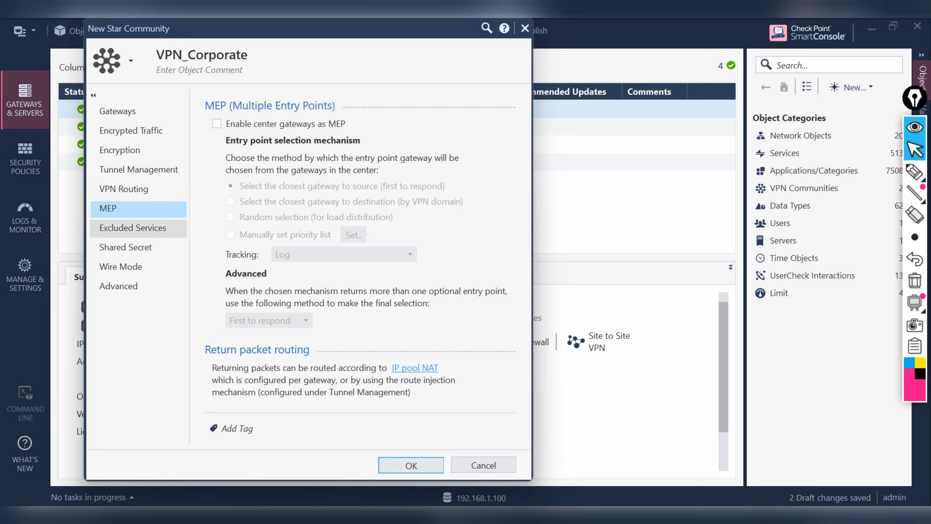
click(132, 228)
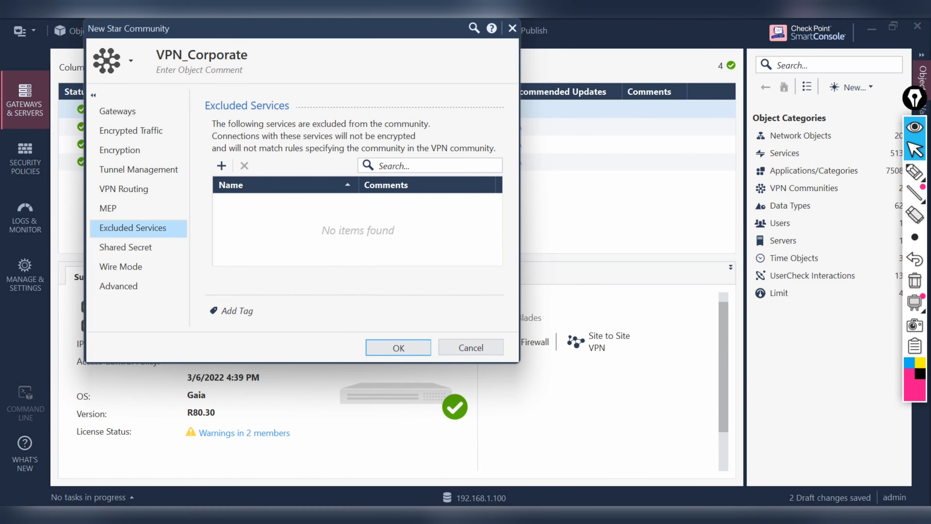
click(125, 248)
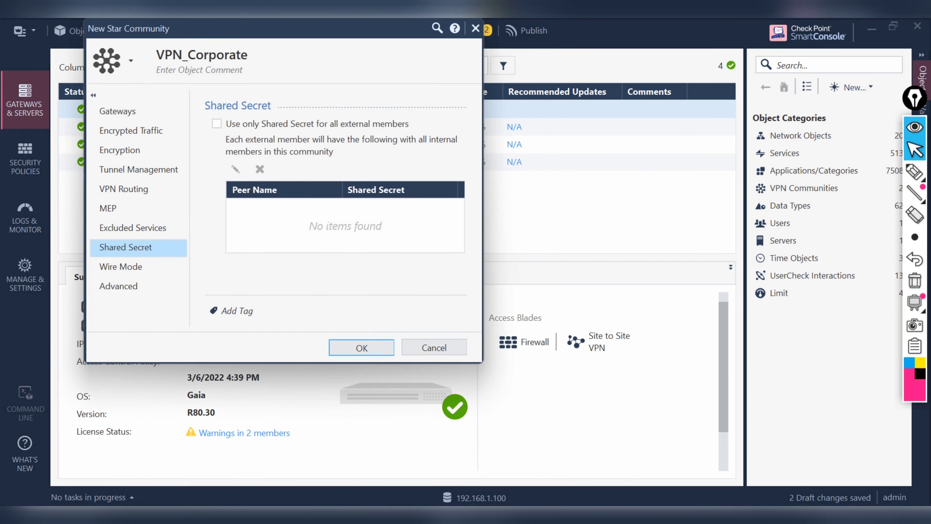
click(217, 124)
click(216, 124)
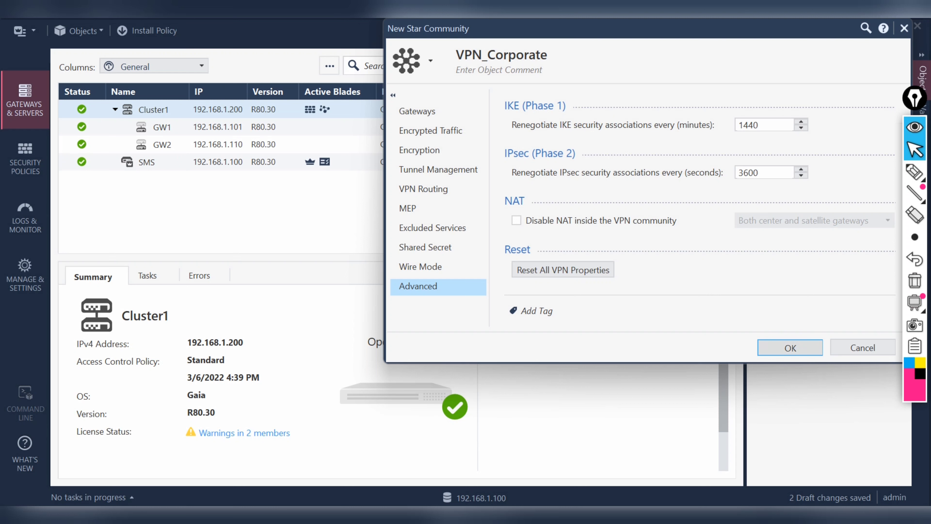
click(791, 347)
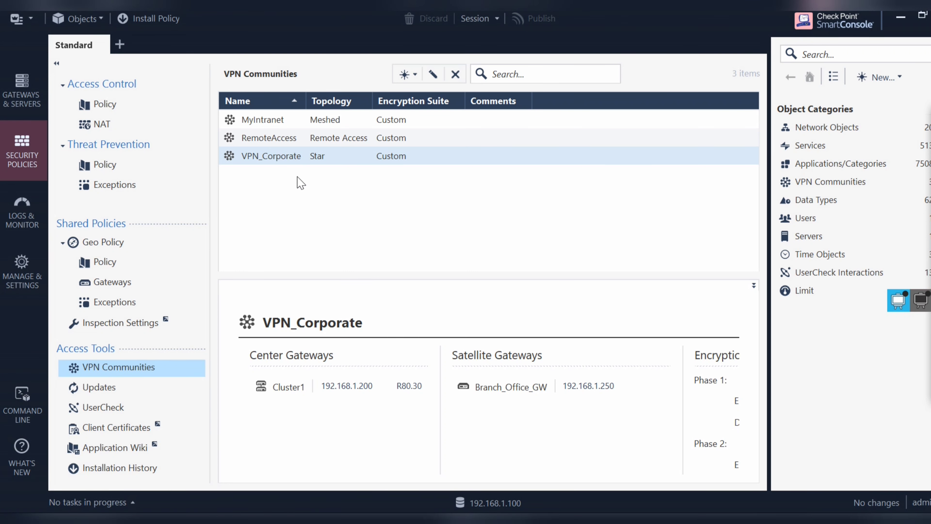
Step: Switch VPN_Corporate to use only shared secrets for external members
double_click(267, 155)
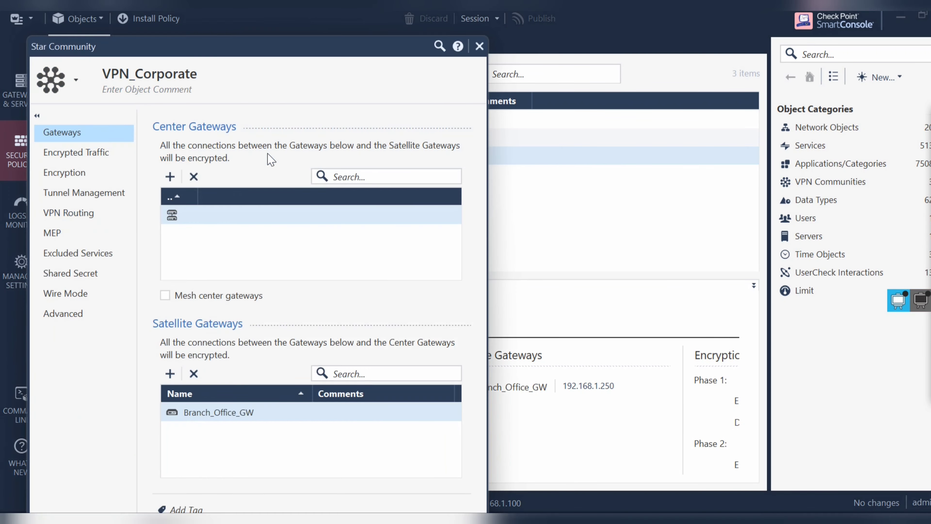
click(77, 276)
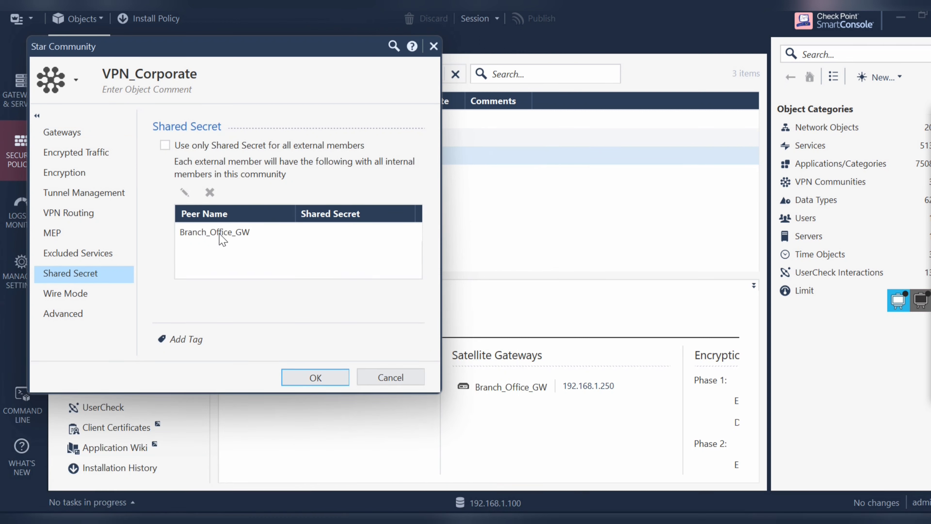
click(165, 145)
Step: Enter a shared secret for Branch_Office_GW and save the community, accepting the short-secret warning
click(221, 234)
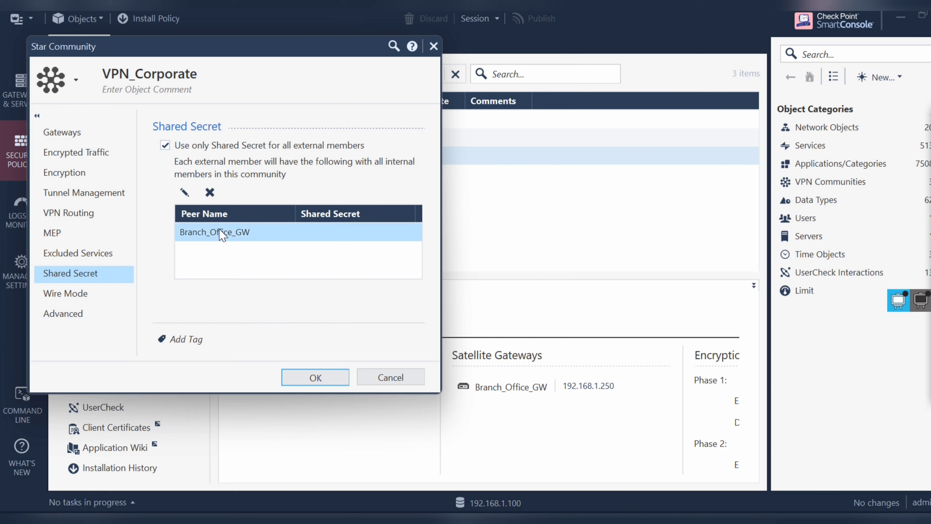
click(185, 192)
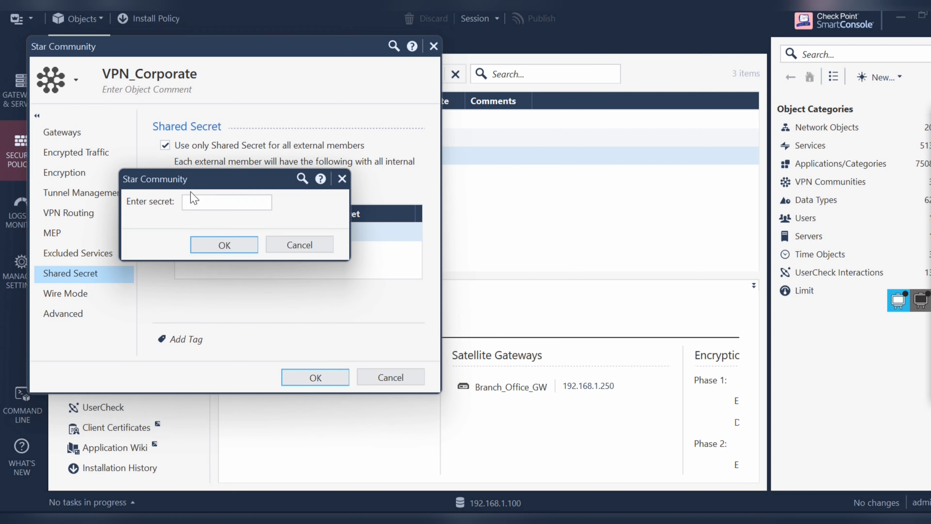
click(224, 202)
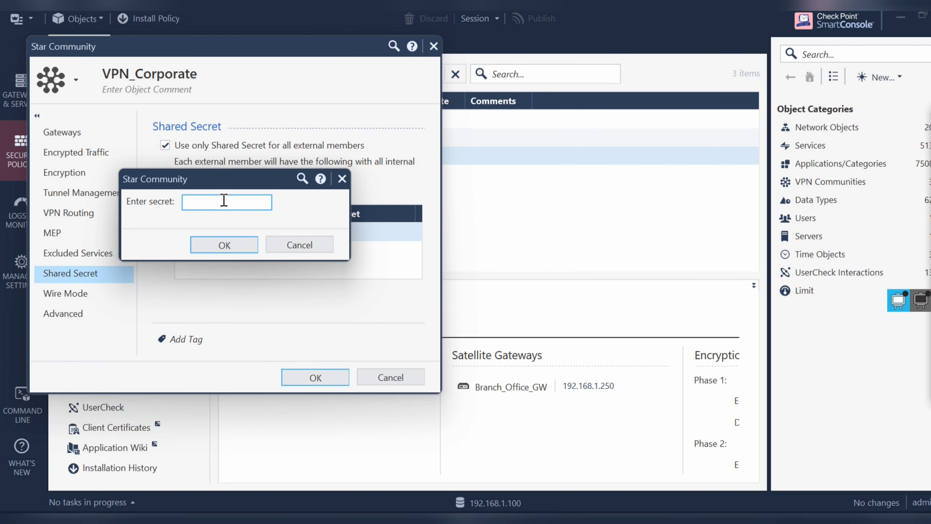
text(test••••)
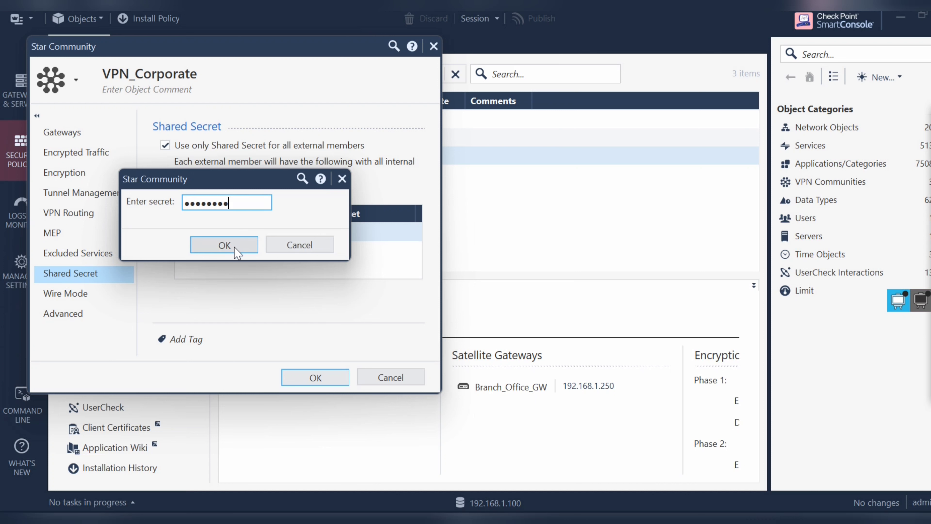
click(238, 240)
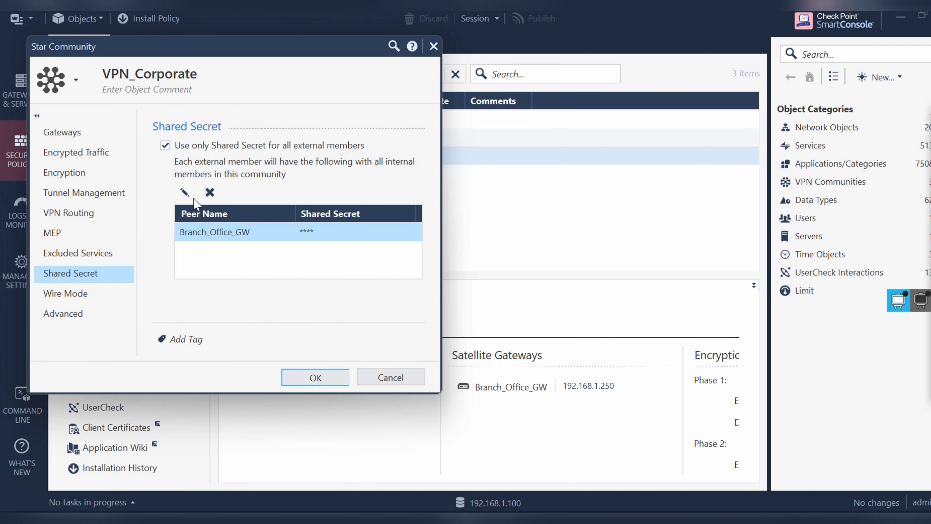
click(185, 192)
click(229, 200)
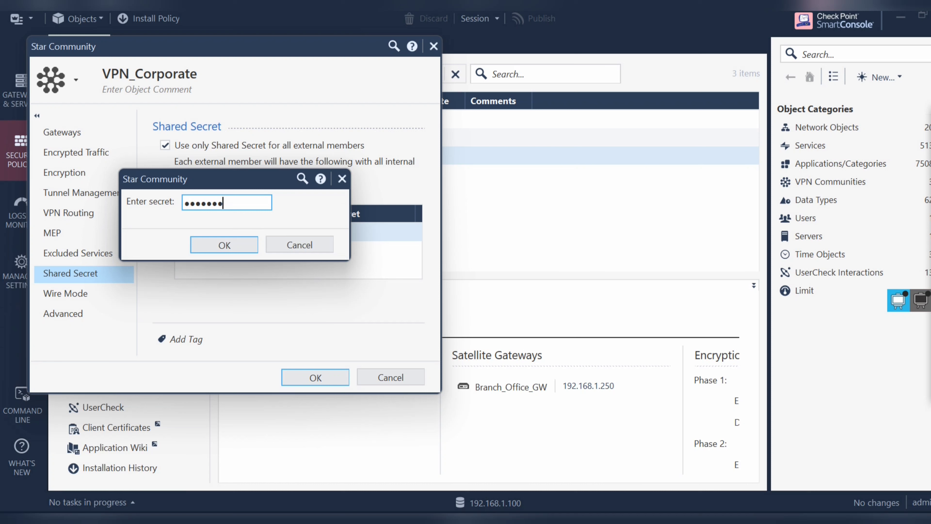
click(235, 249)
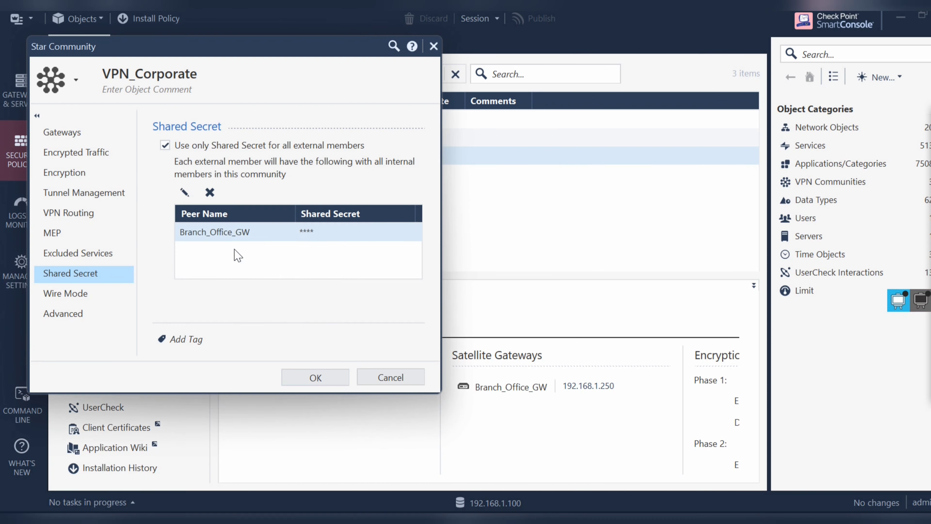
click(316, 377)
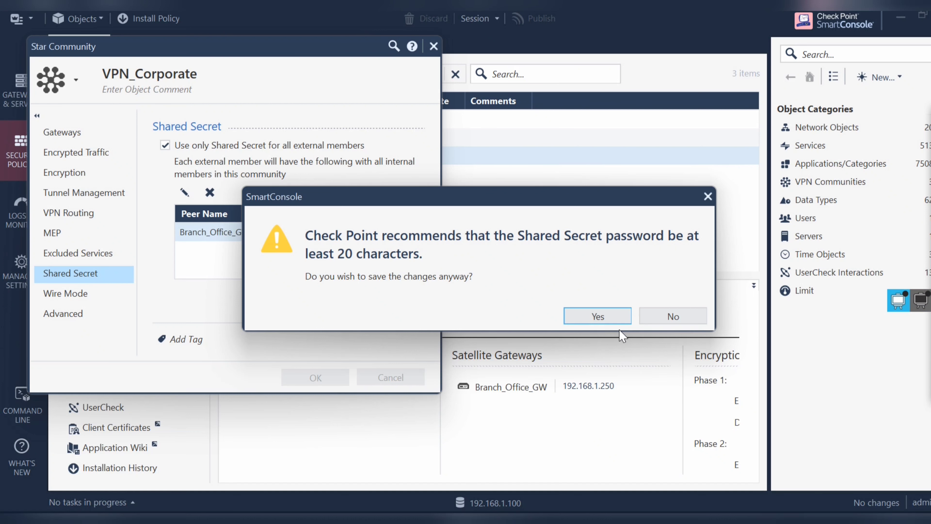
click(599, 316)
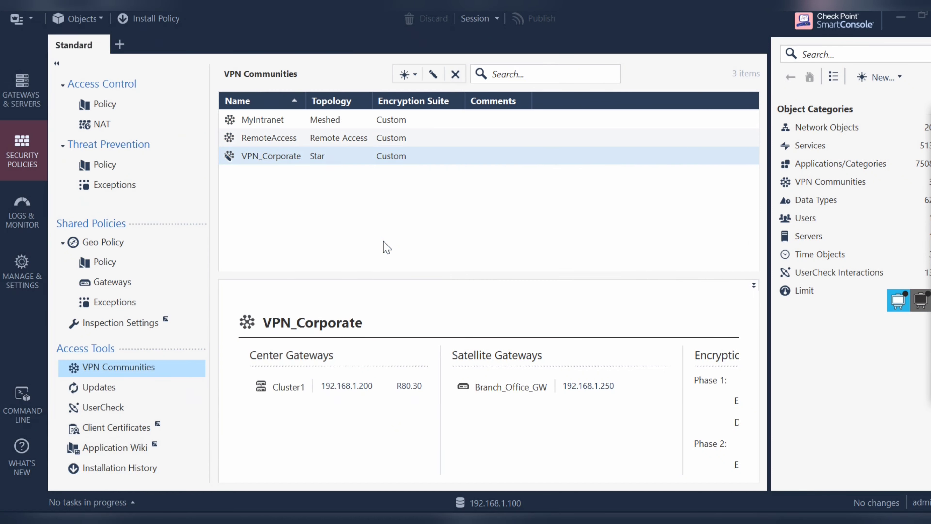
Step: Publish the session and install only the Standard Access Control policy on Cluster1, excluding Threat Prevention
click(143, 24)
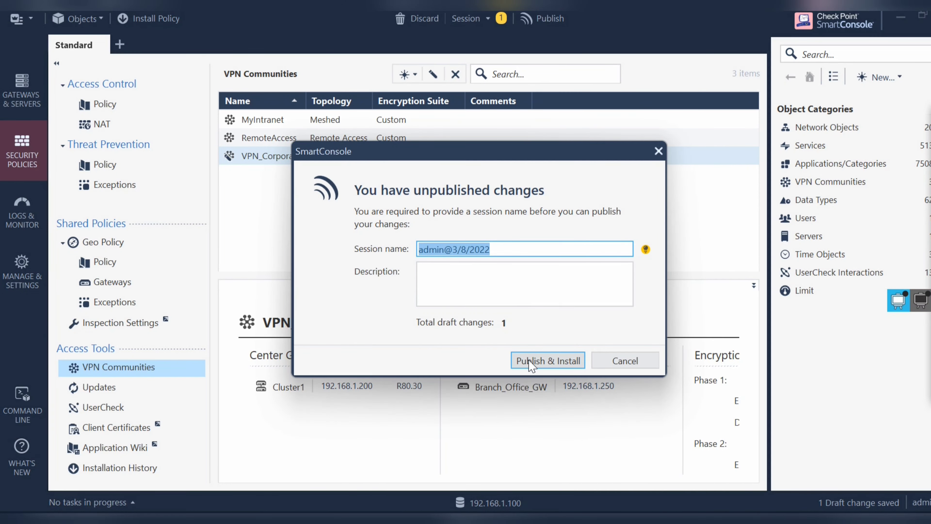
click(532, 358)
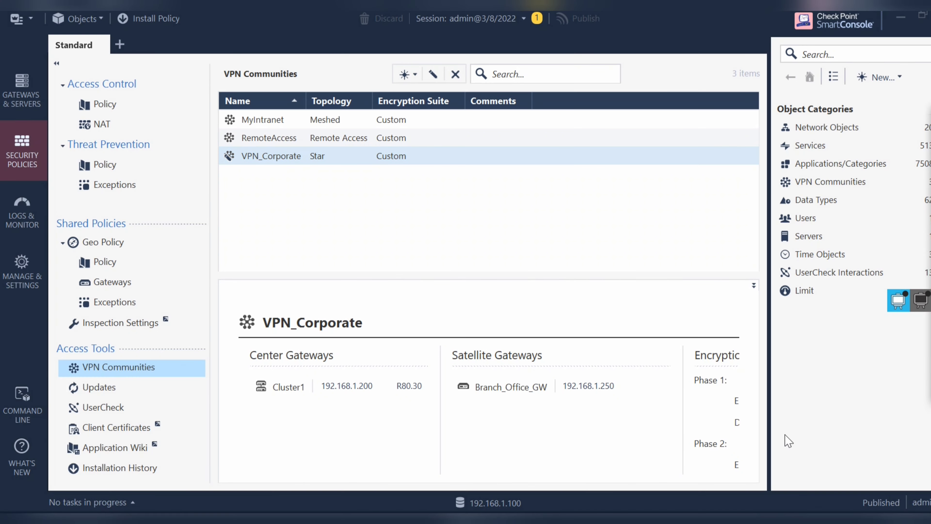
key(ctrl+shift+Return)
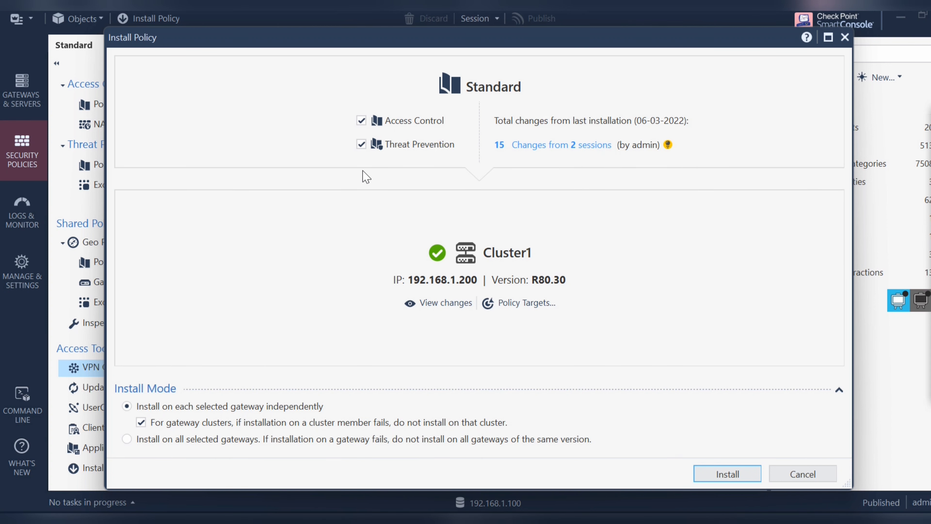
click(366, 146)
click(728, 474)
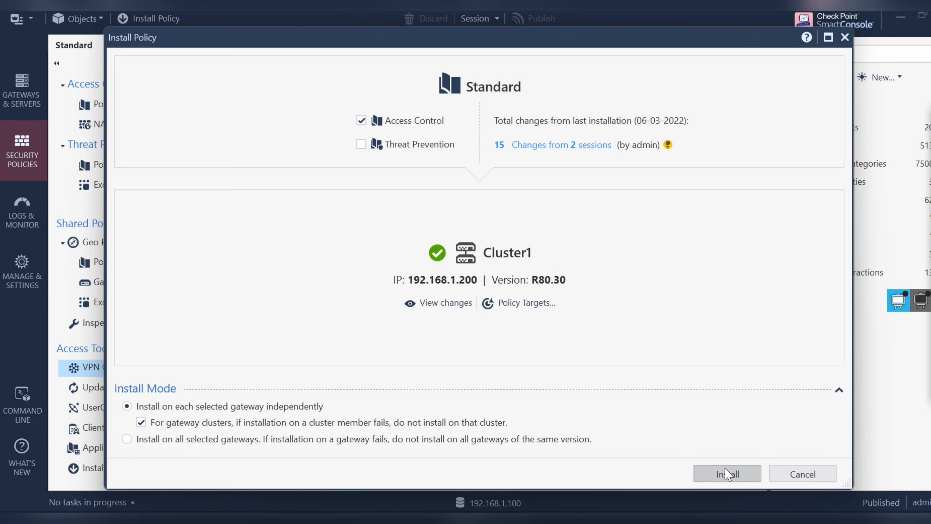